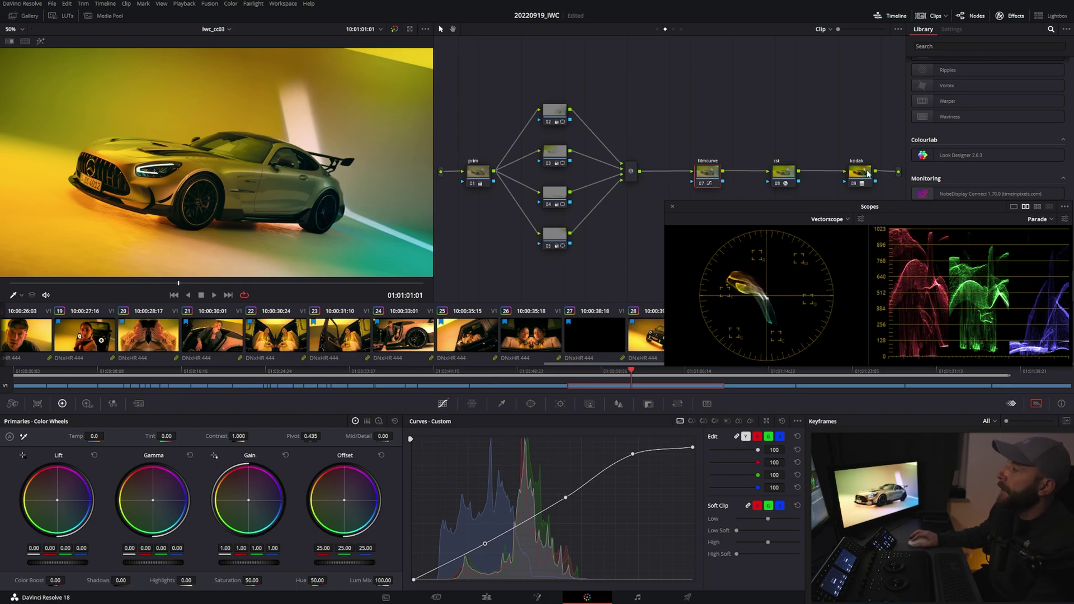
# Step: Compare the kodak and cst nodes' settings, then view the filmcurve node's S-curve
pyautogui.click(785, 174)
pyautogui.click(784, 174)
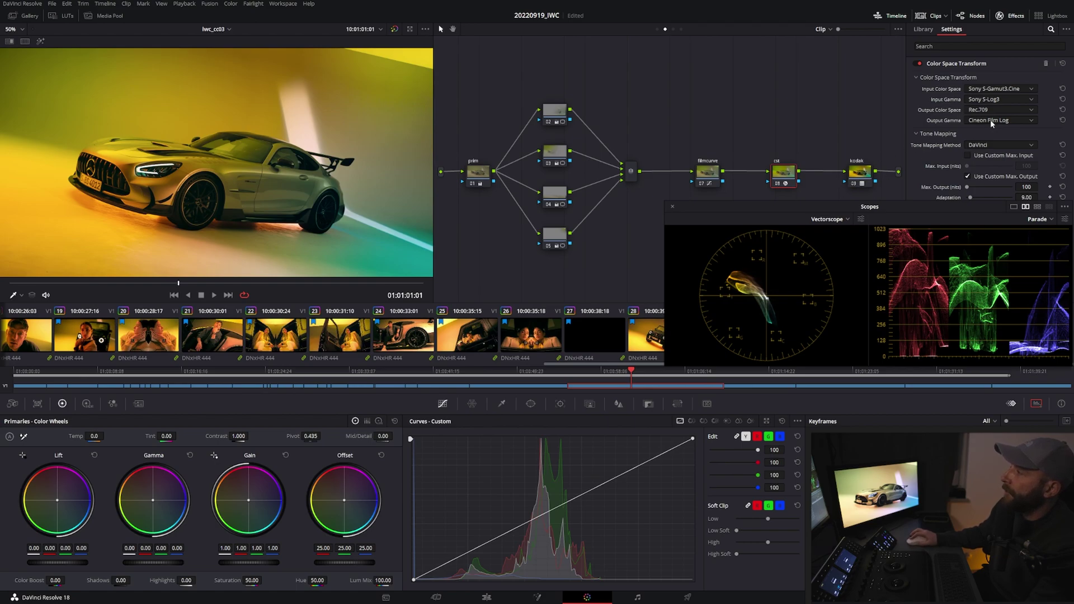
pyautogui.click(861, 172)
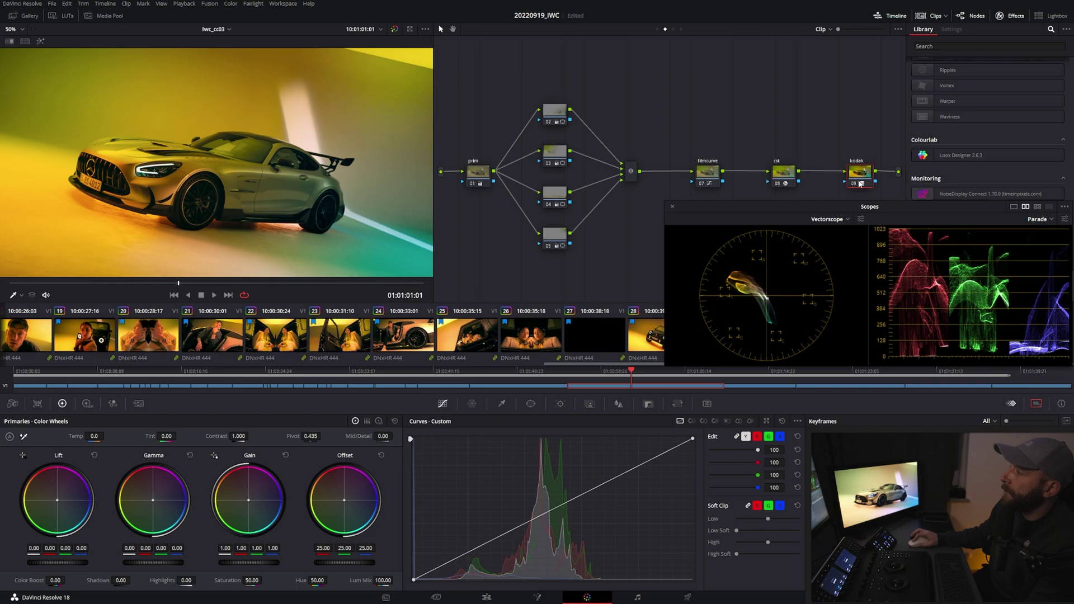
pyautogui.click(784, 172)
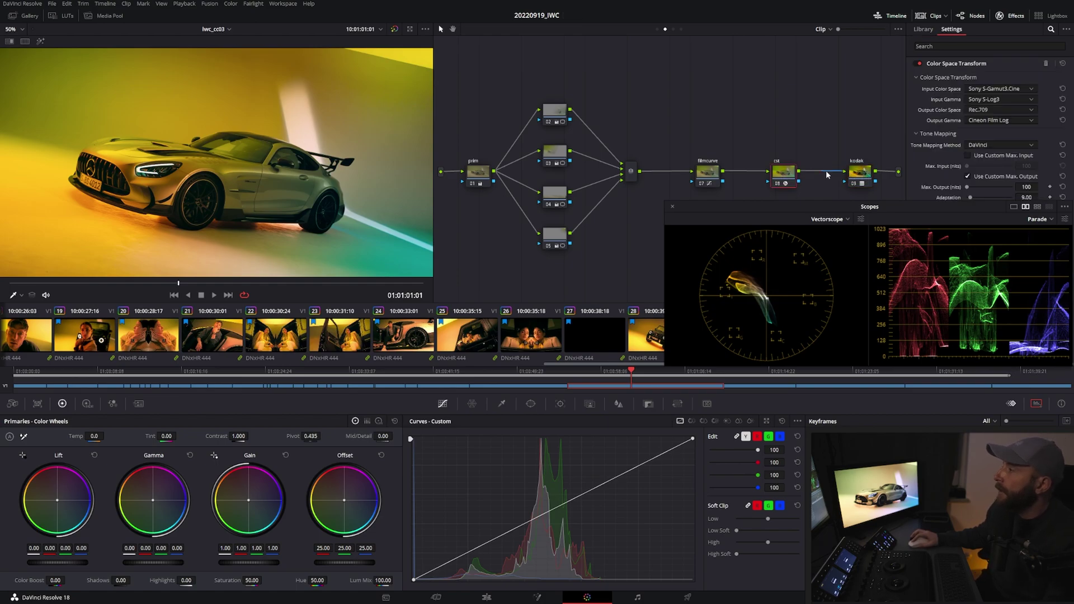
pyautogui.click(860, 172)
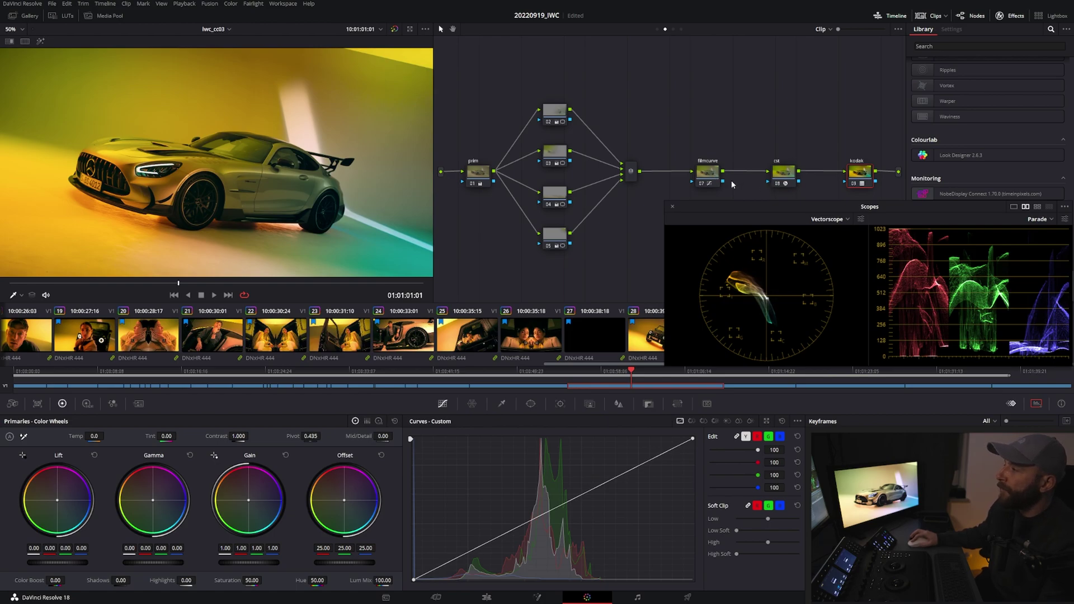
pyautogui.click(701, 171)
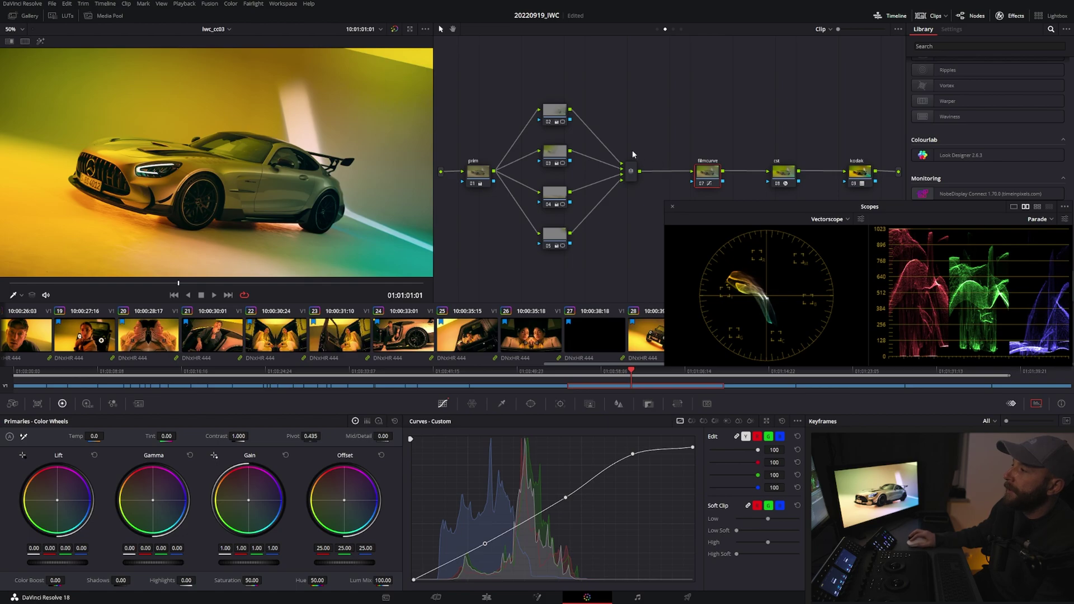
# Step: Inspect the prim, node 02 and node 03 grades, bypassing node 03 briefly to compare
pyautogui.click(487, 178)
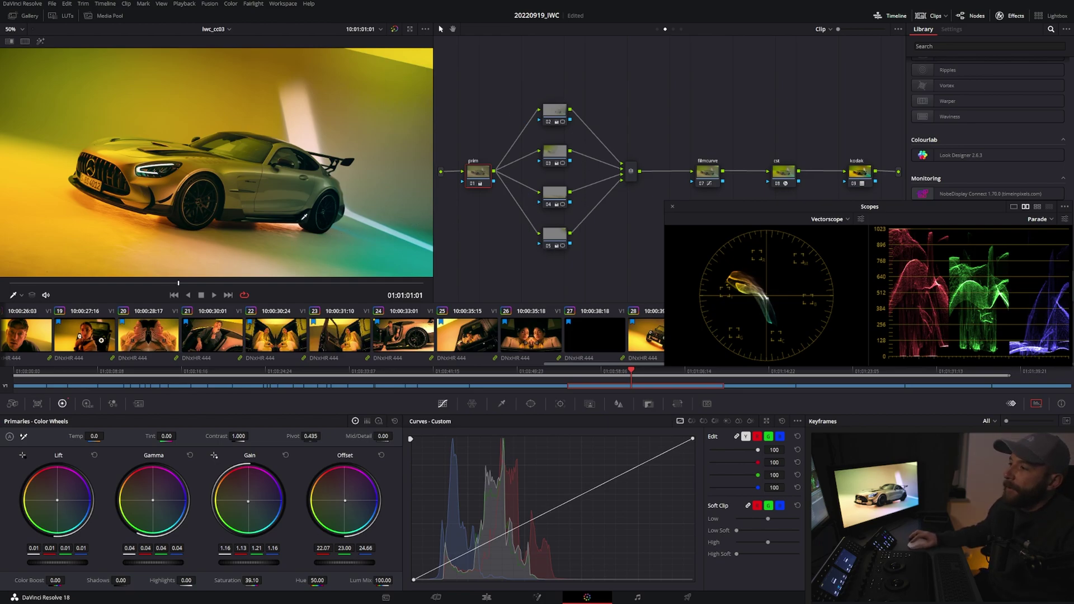
pyautogui.click(554, 111)
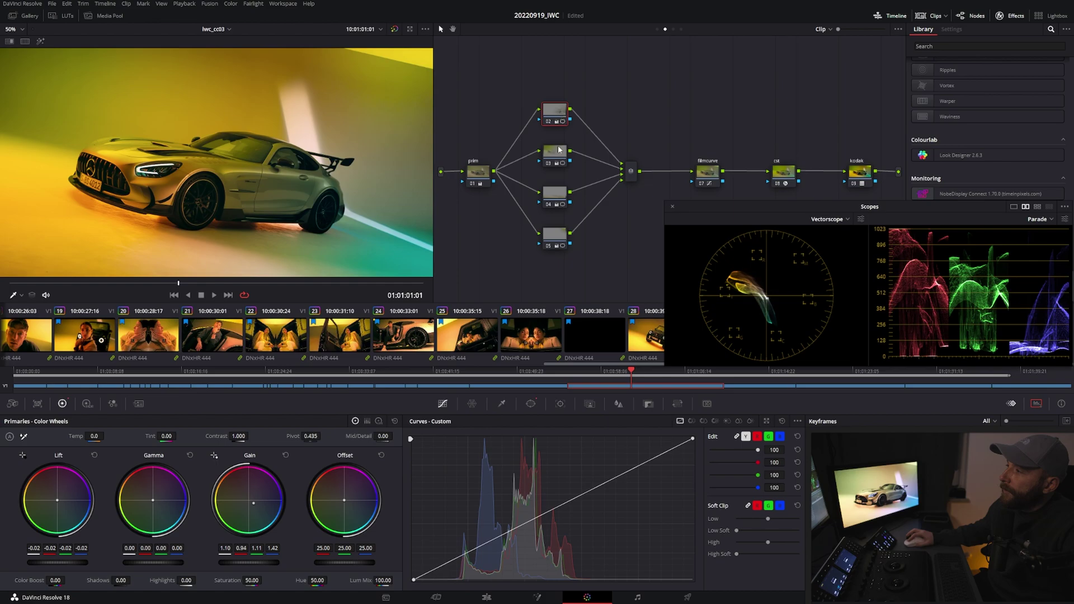
pyautogui.click(560, 150)
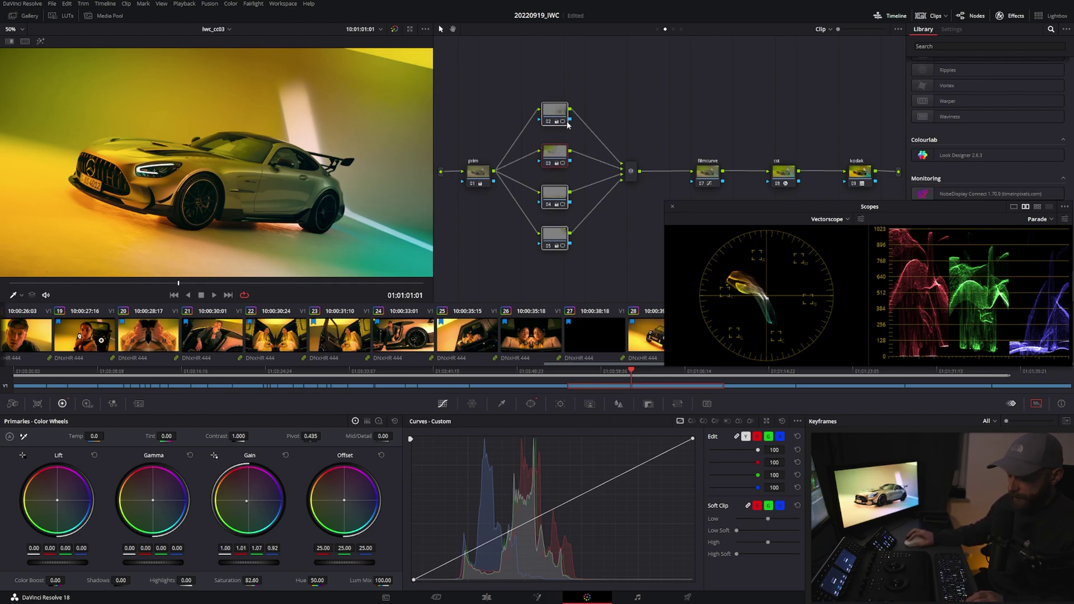
pyautogui.hotkey('ctrl', 'd')
pyautogui.hotkey('ctrl', 'd')
pyautogui.hotkey('ctrl', 'd')
pyautogui.hotkey('ctrl', 'd')
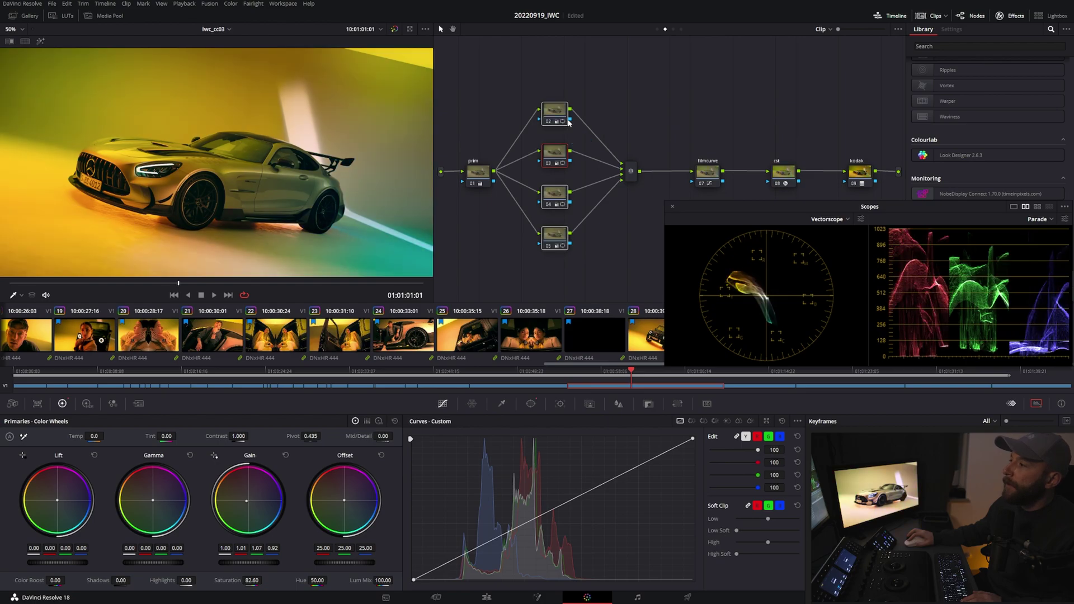
pyautogui.hotkey('ctrl', 'd')
pyautogui.hotkey('ctrl', 'd')
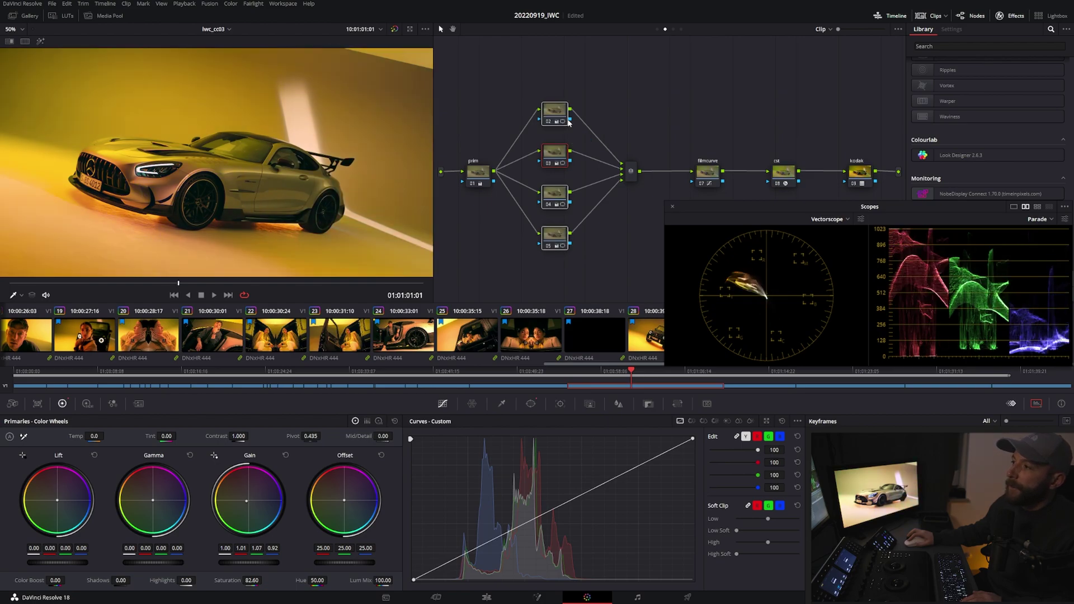
# Step: With the Window palette showing, step through nodes 02–05 to view each power window shape
pyautogui.click(548, 112)
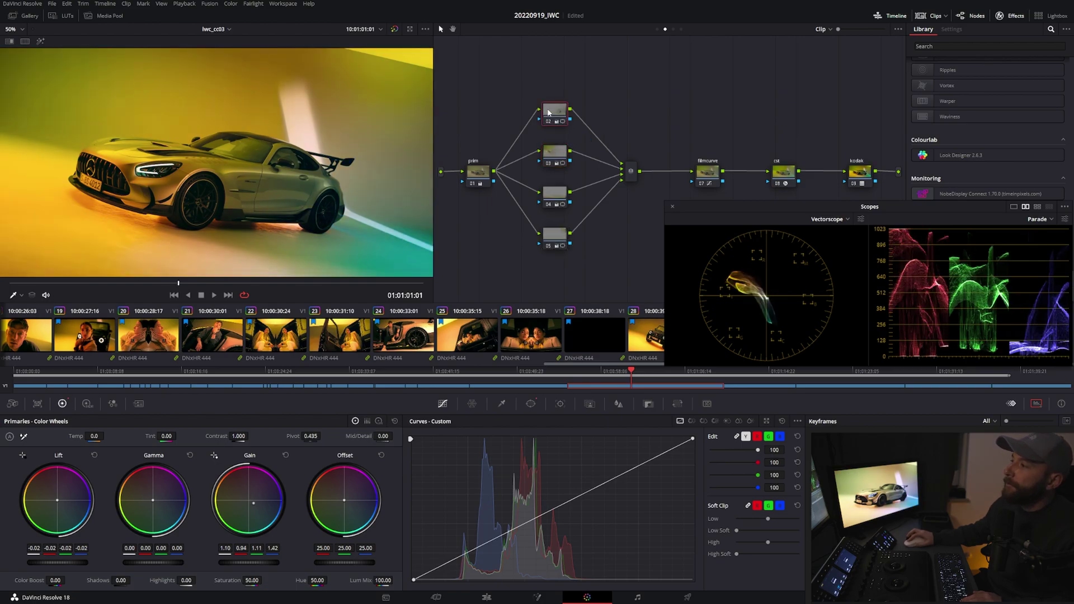
pyautogui.click(531, 403)
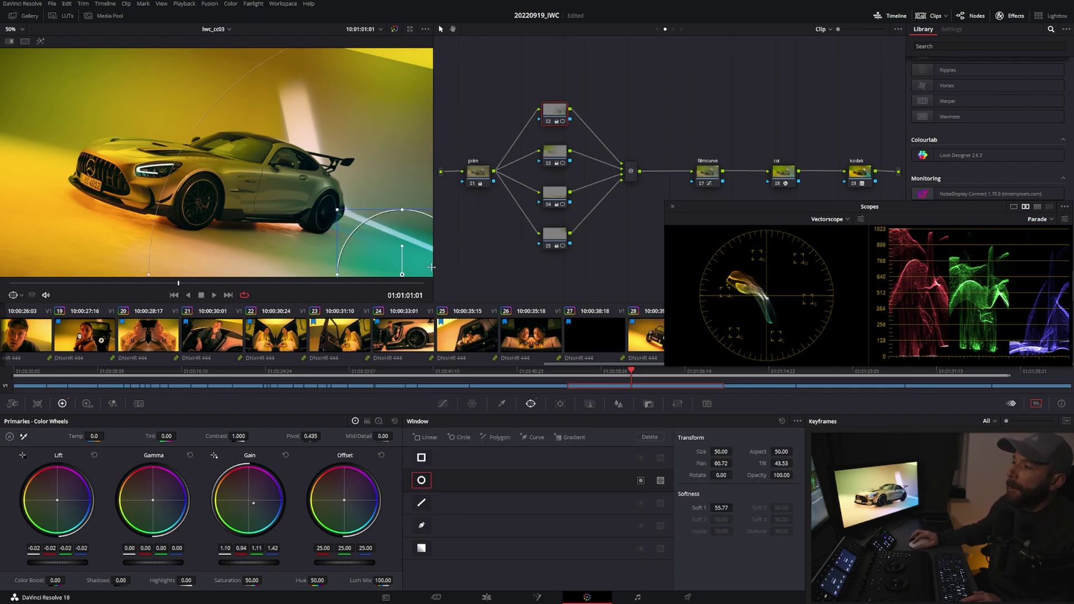
pyautogui.click(555, 156)
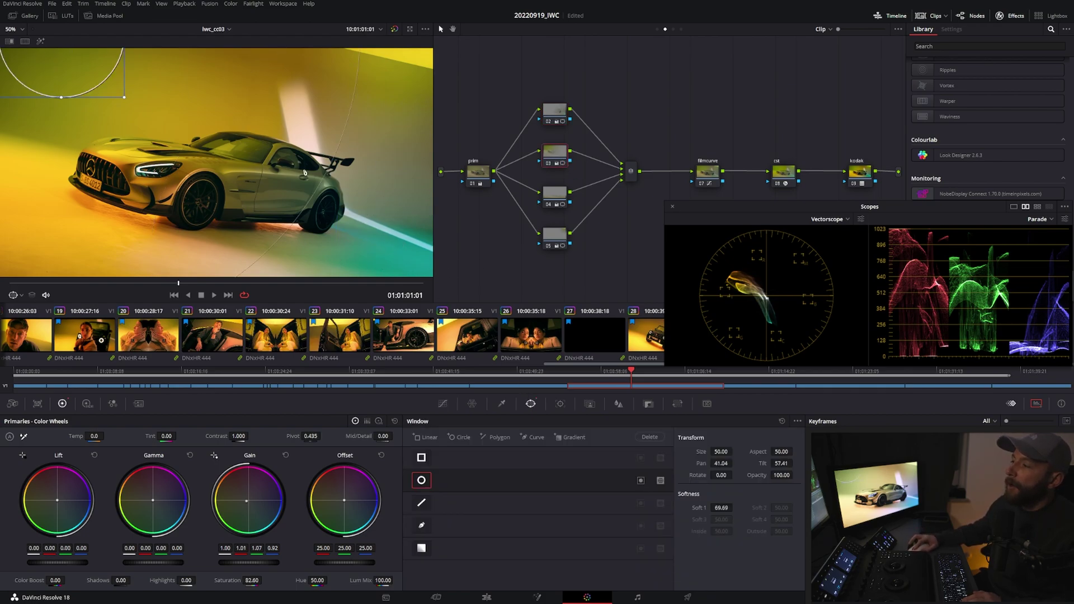
pyautogui.click(551, 193)
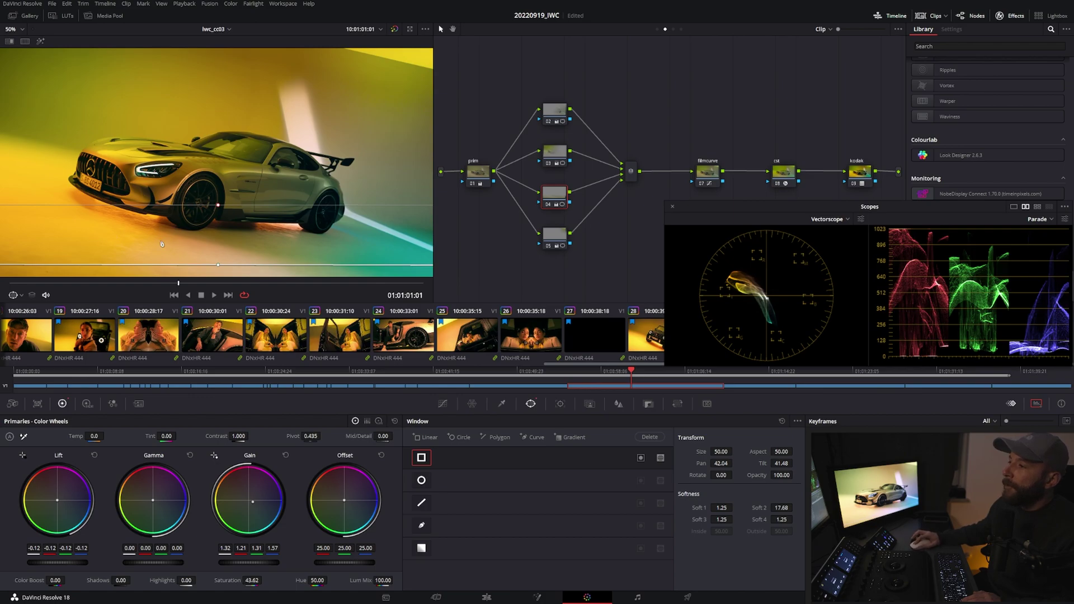
pyautogui.scroll(-5, 95, 240)
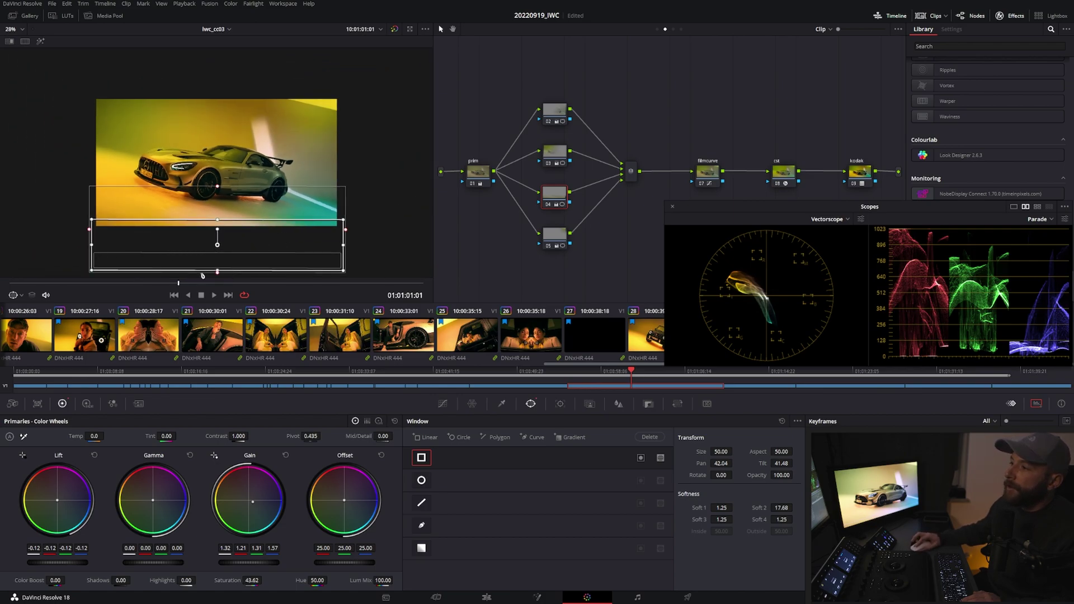
pyautogui.click(554, 236)
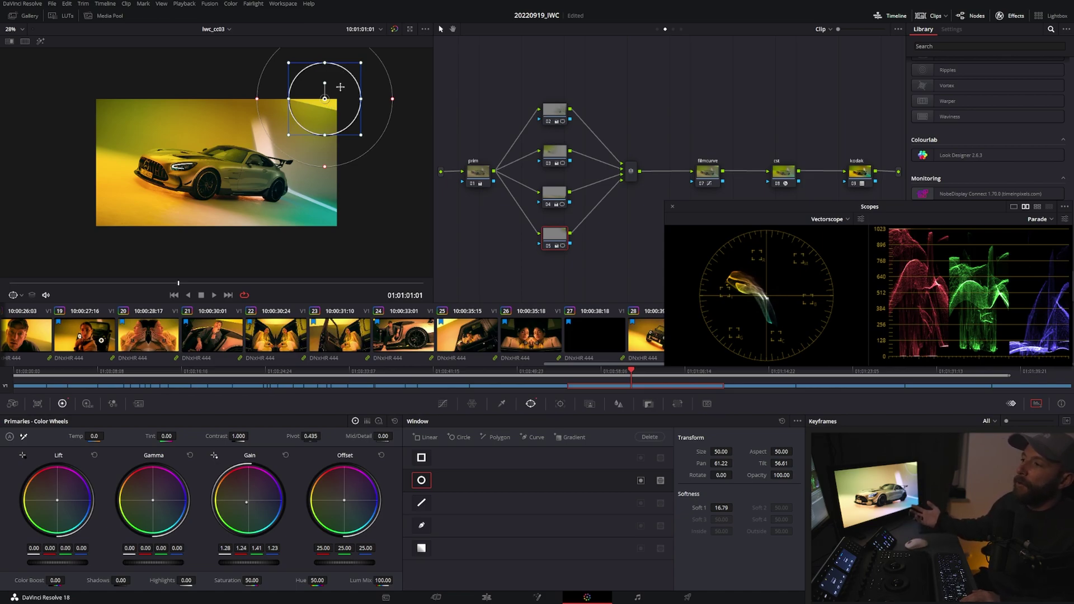
# Step: Show the Mercedes shot's saved gallery stills alongside the node tree
pyautogui.hotkey('shift', 'alt', ';')
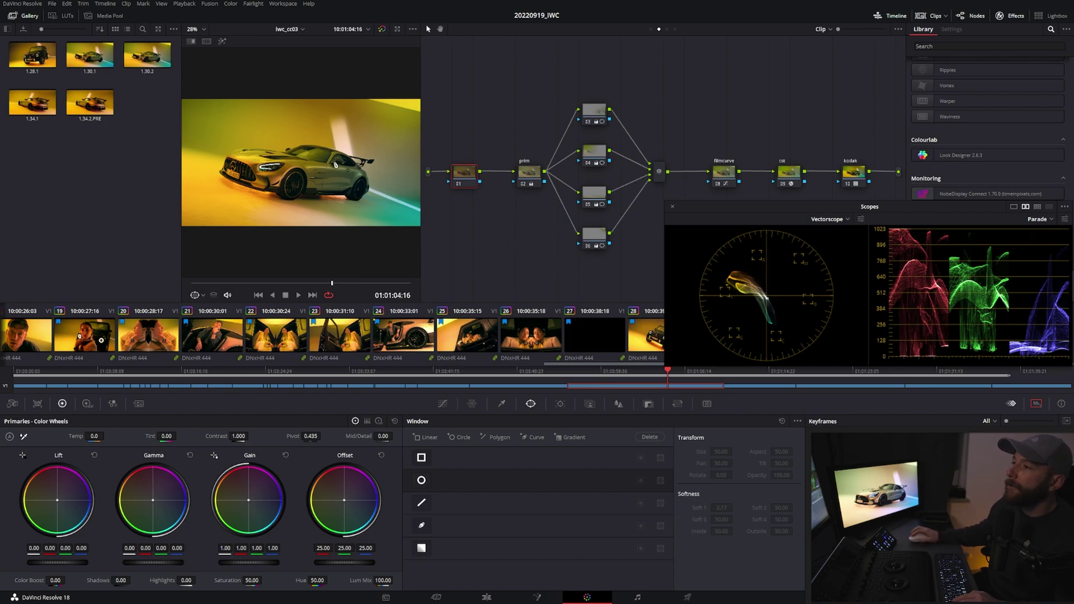
# Step: Apply still 1.30.1's serial grade, try still 1.30.2's parallel grade, then undo back to 1.30.1
pyautogui.middleClick(104, 59)
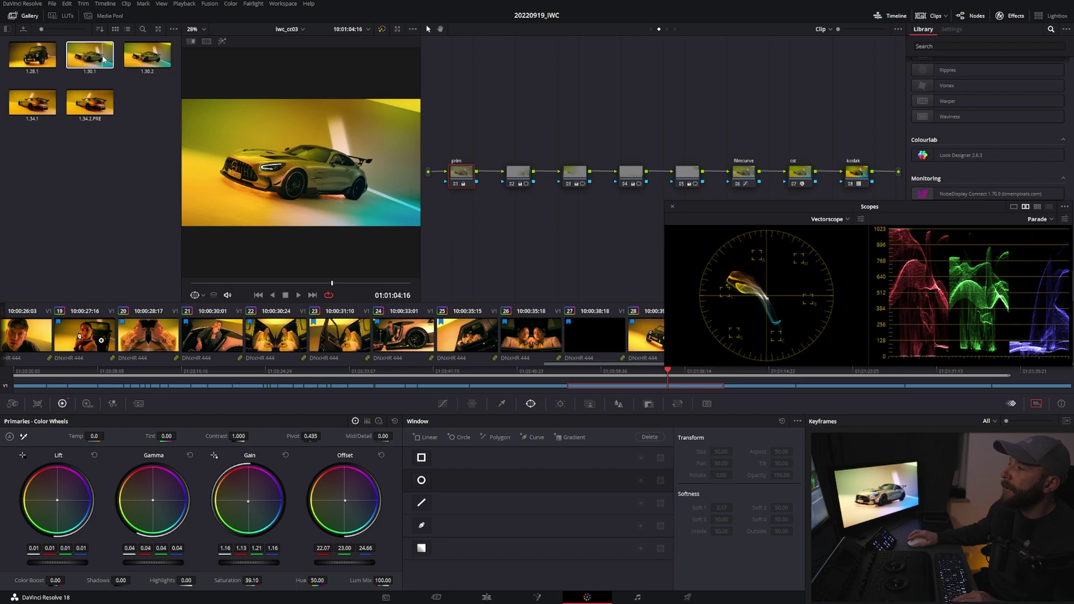
pyautogui.middleClick(158, 58)
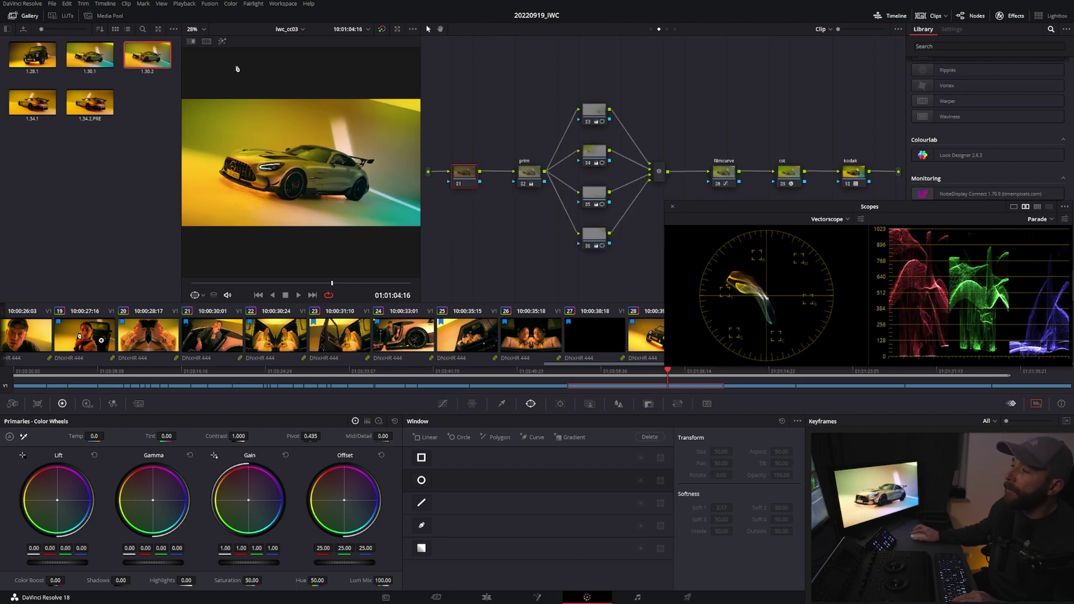
pyautogui.hotkey('ctrl', 'z')
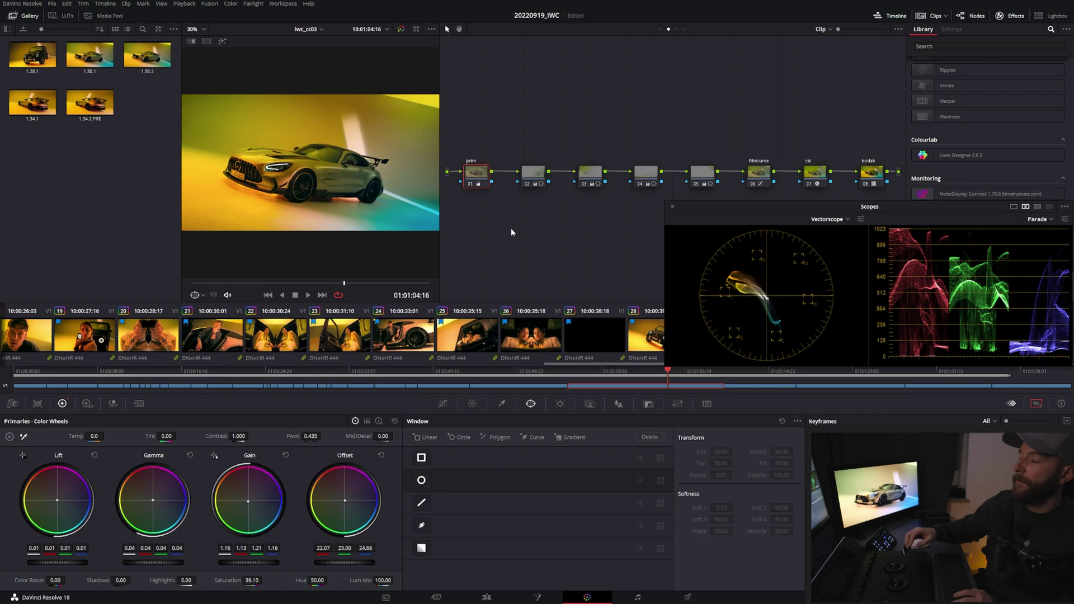
# Step: Step through the serial chain's windows on nodes 03, 05 and 04, ending on node 02's circle
pyautogui.press("shift+'")
pyautogui.press("shift+'")
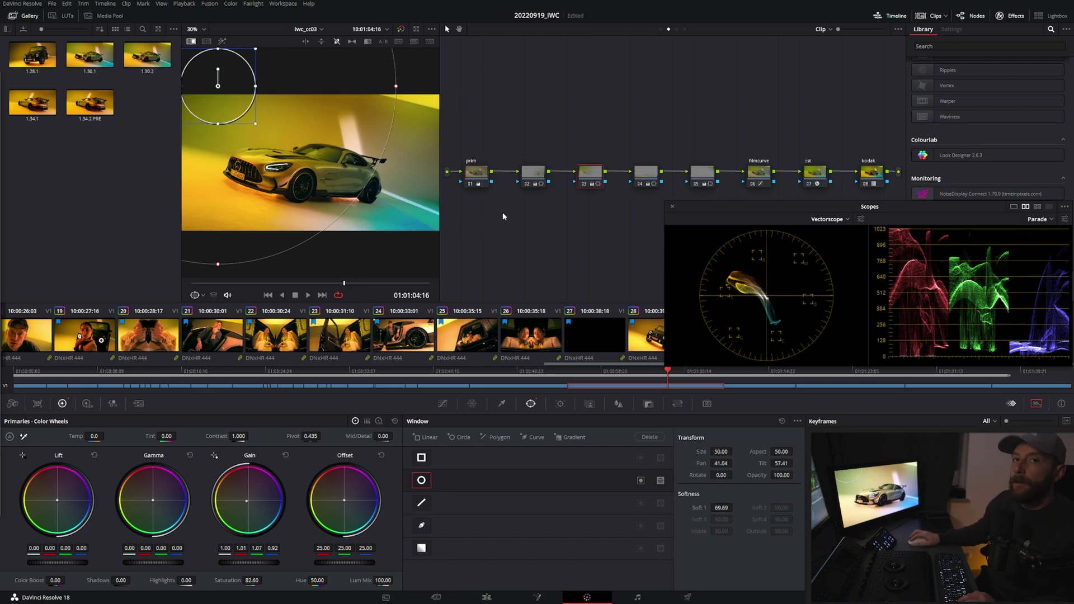
pyautogui.click(536, 175)
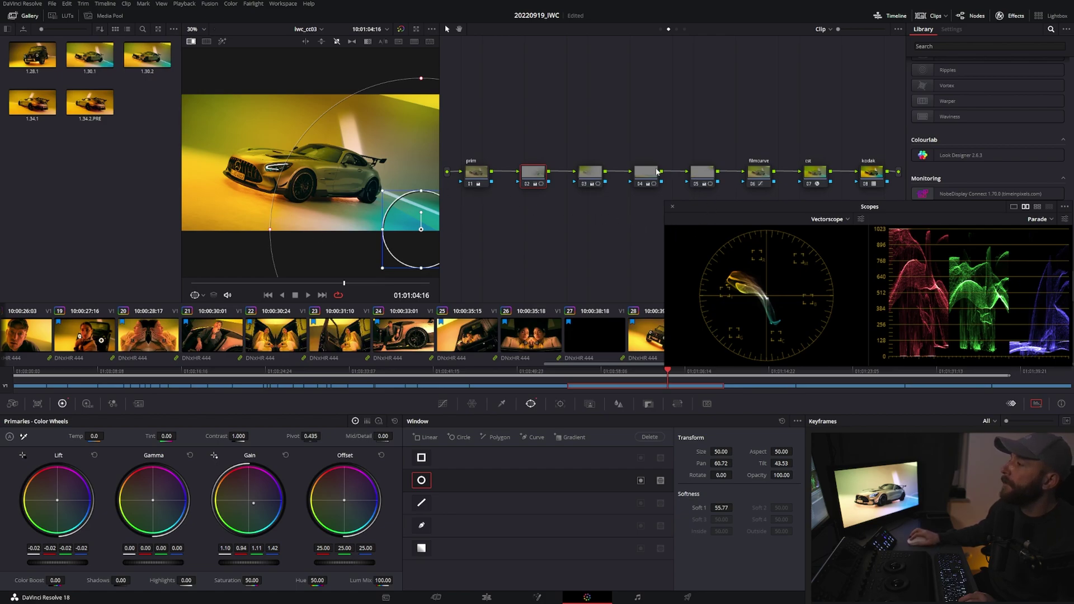
pyautogui.hotkey('shift', "'")
pyautogui.hotkey('shift', "'")
pyautogui.hotkey('shift', "'")
pyautogui.click(644, 180)
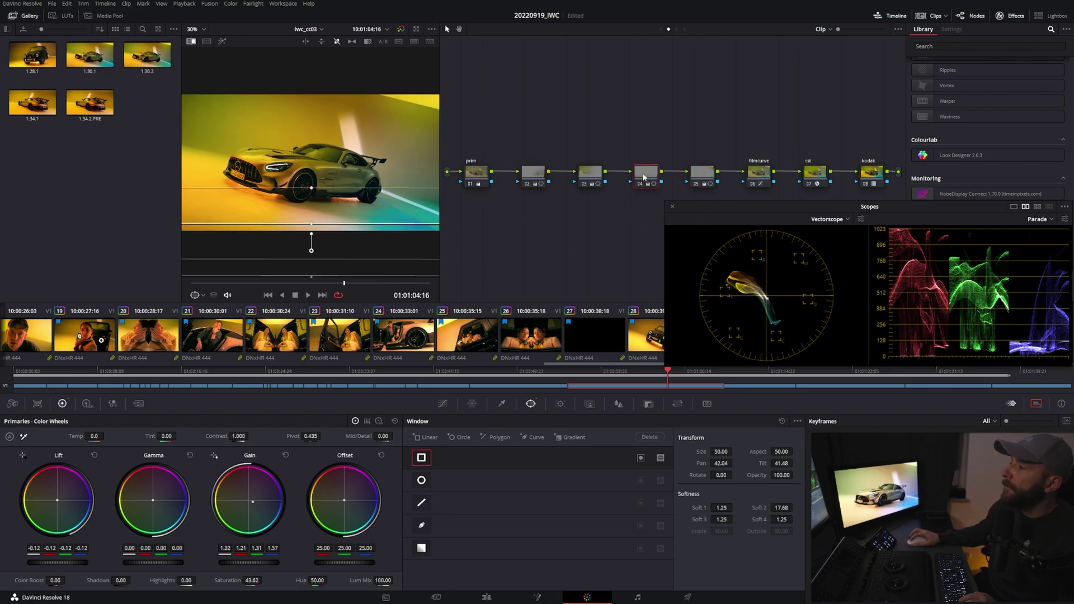
pyautogui.scroll(-3, 244, 226)
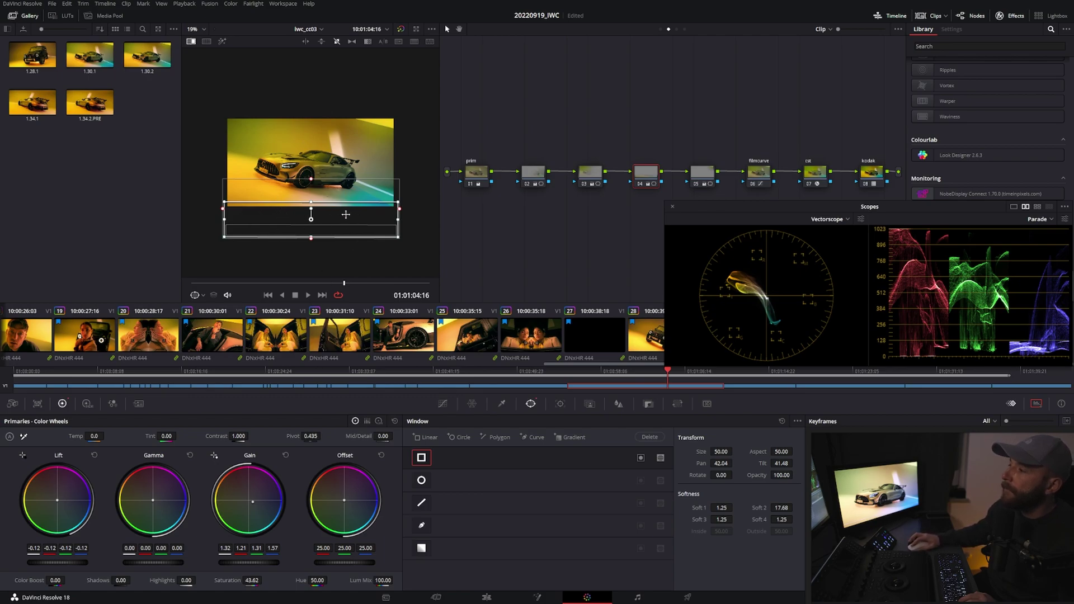
pyautogui.scroll(3, 362, 203)
pyautogui.scroll(-1, 362, 202)
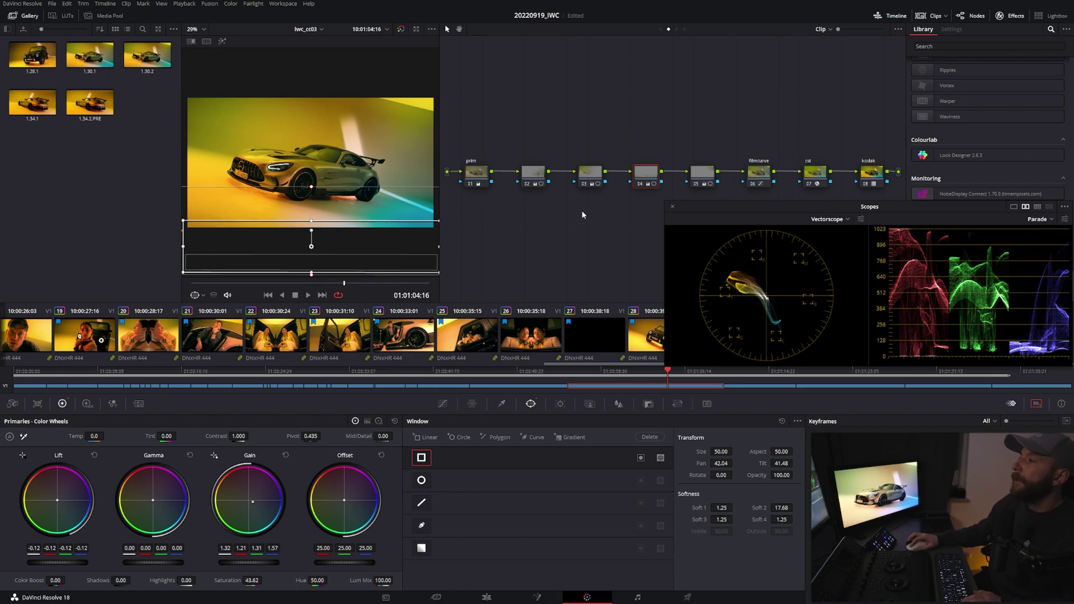
pyautogui.click(534, 172)
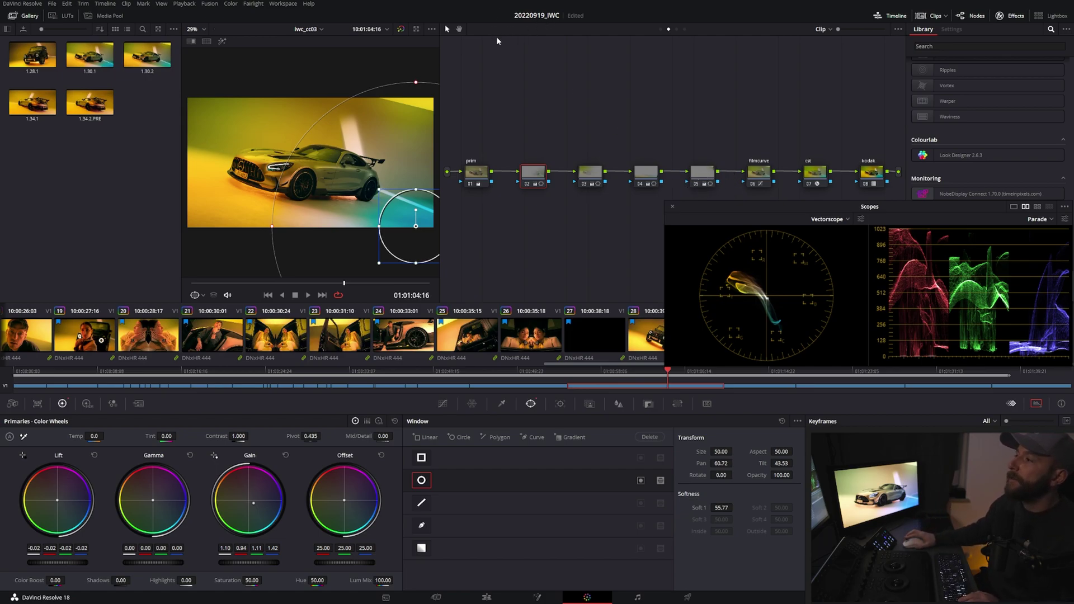
# Step: Apply still 1.30.2's parallel grade, delete the empty leading node, and move prim left
pyautogui.middleClick(160, 58)
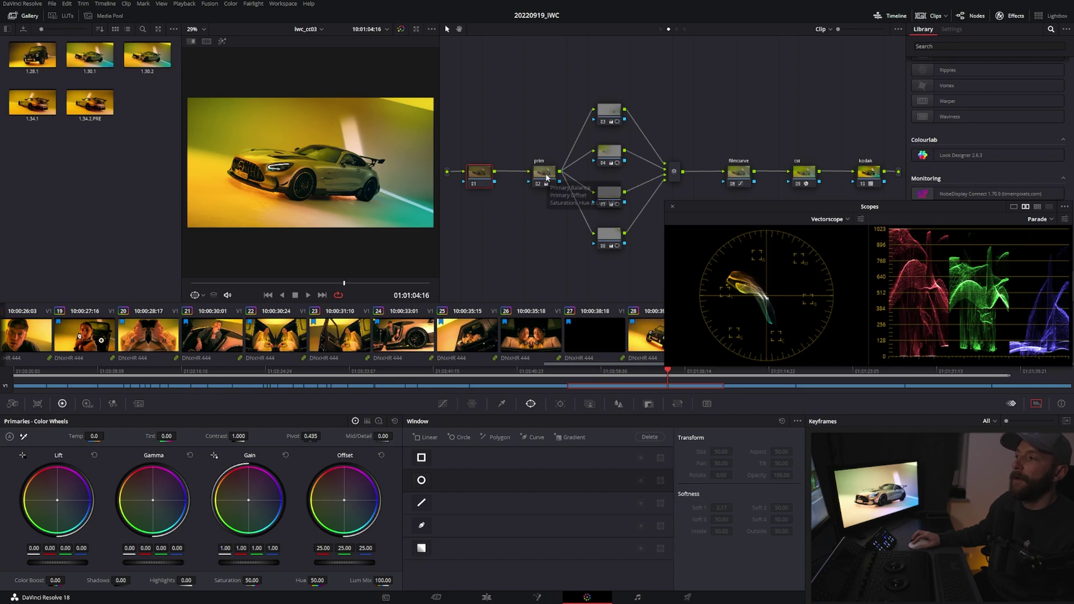
pyautogui.moveTo(479, 176); pyautogui.dragTo(490, 179)
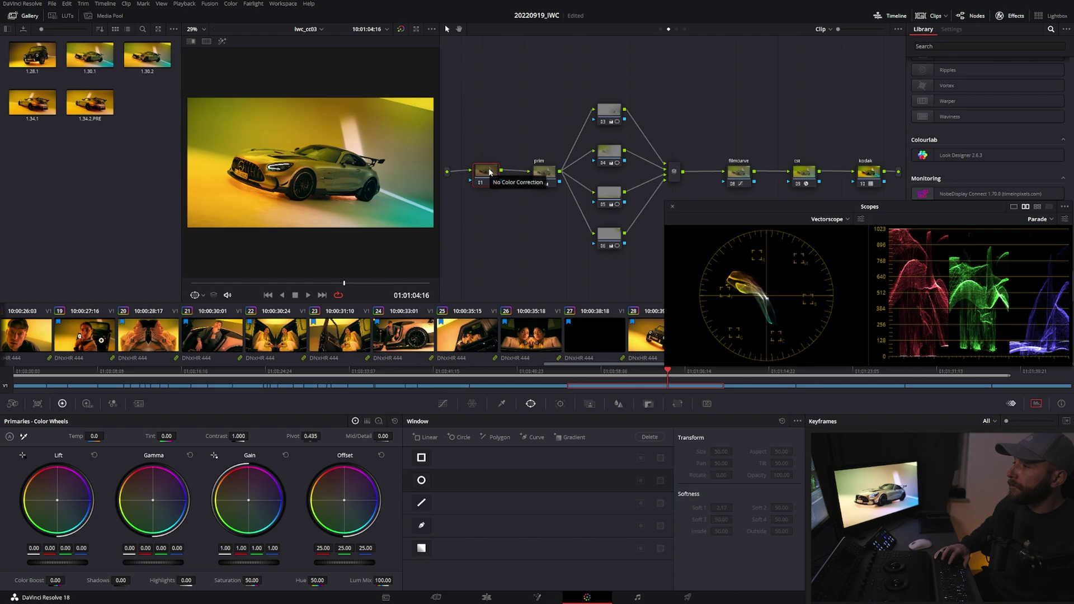
pyautogui.press('Delete')
pyautogui.click(548, 181)
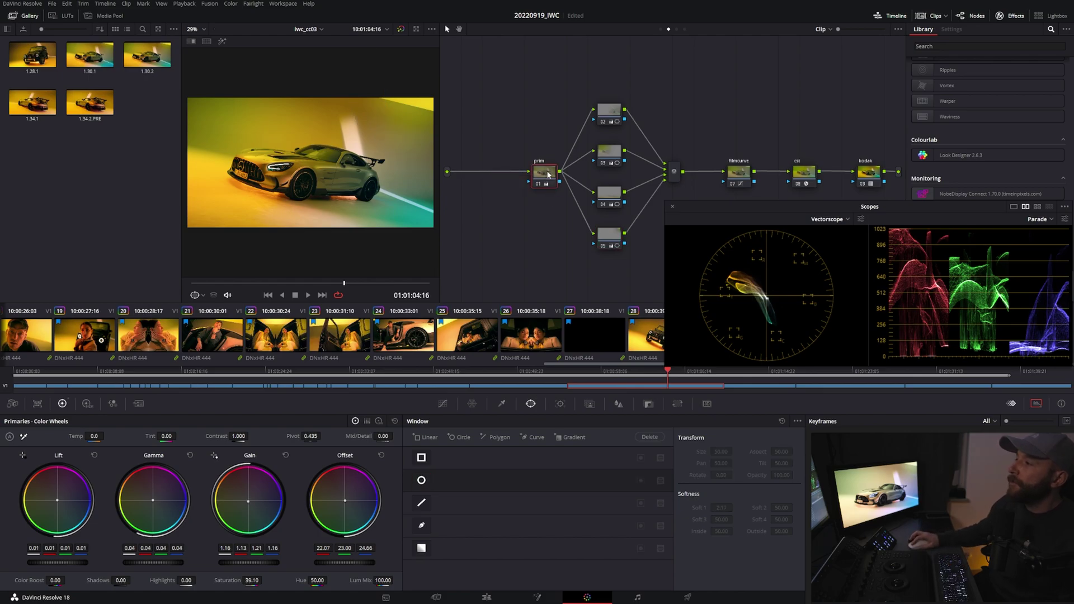
pyautogui.moveTo(548, 175); pyautogui.dragTo(495, 176)
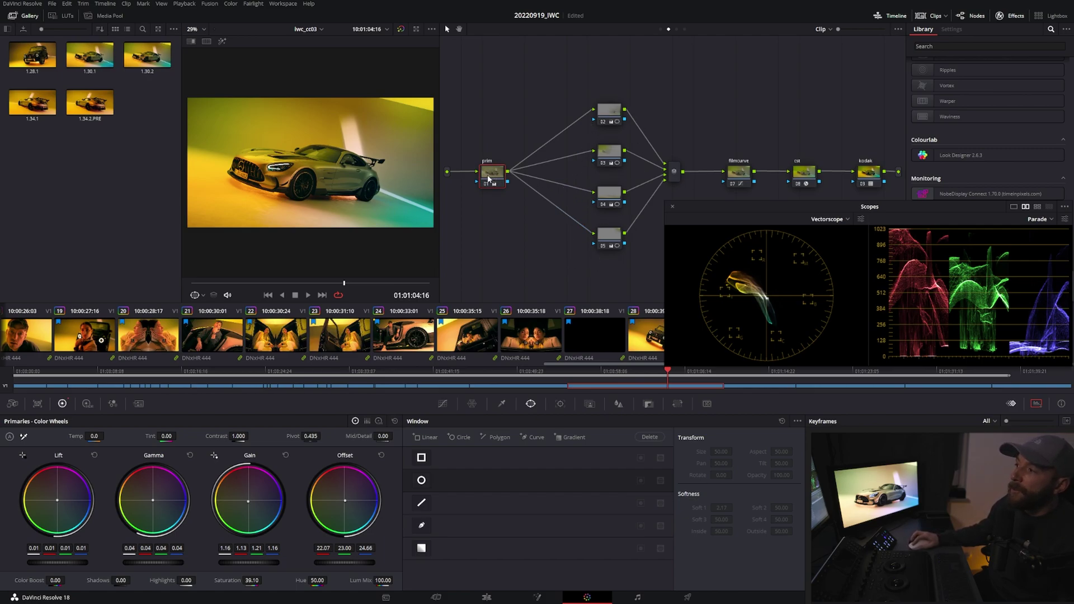
pyautogui.moveTo(504, 170)
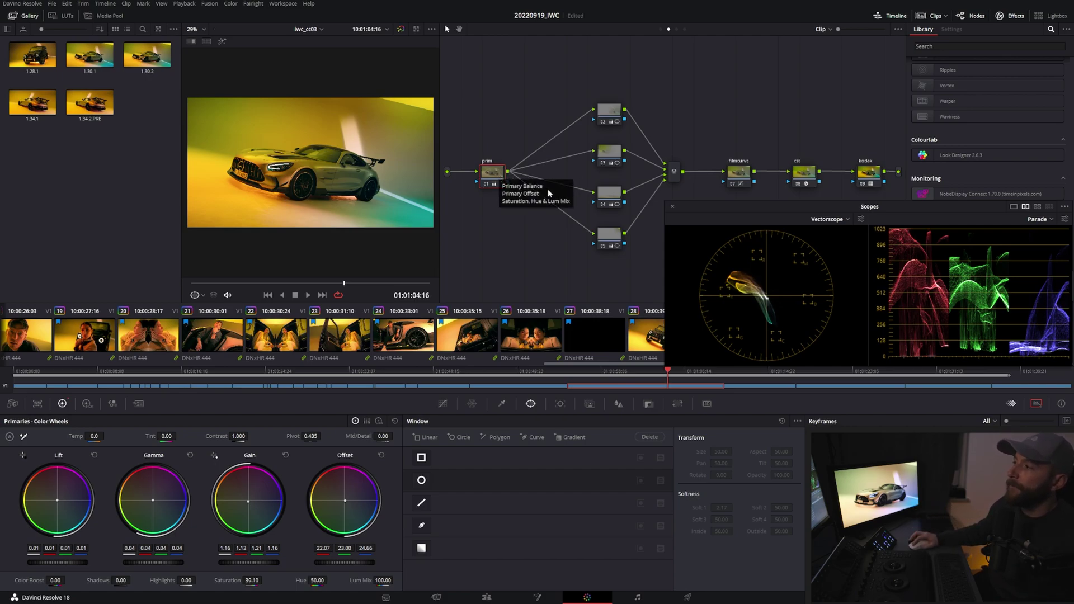
pyautogui.click(611, 152)
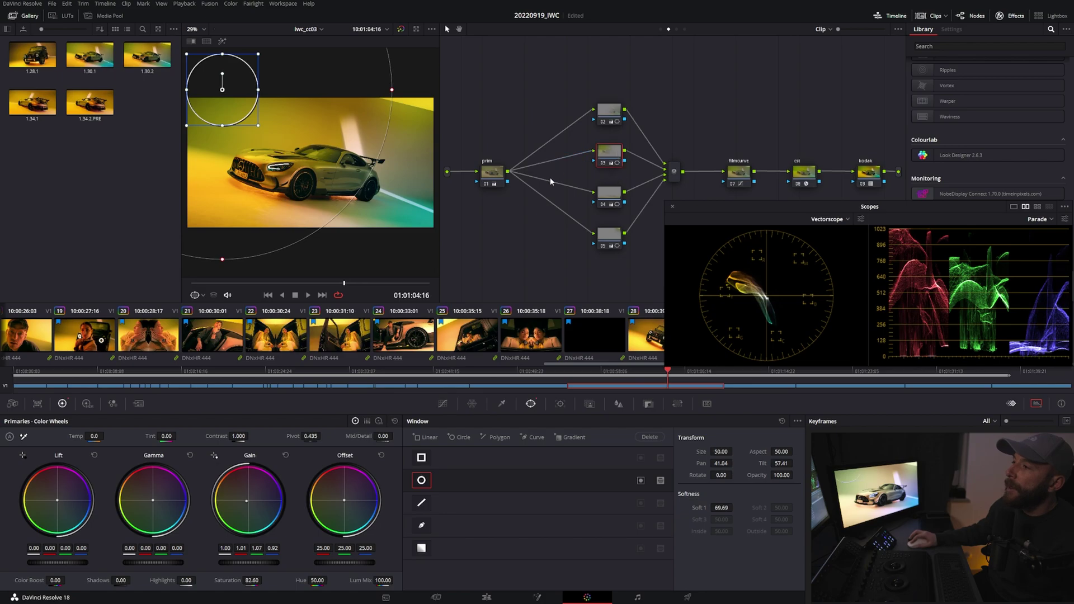
pyautogui.click(609, 112)
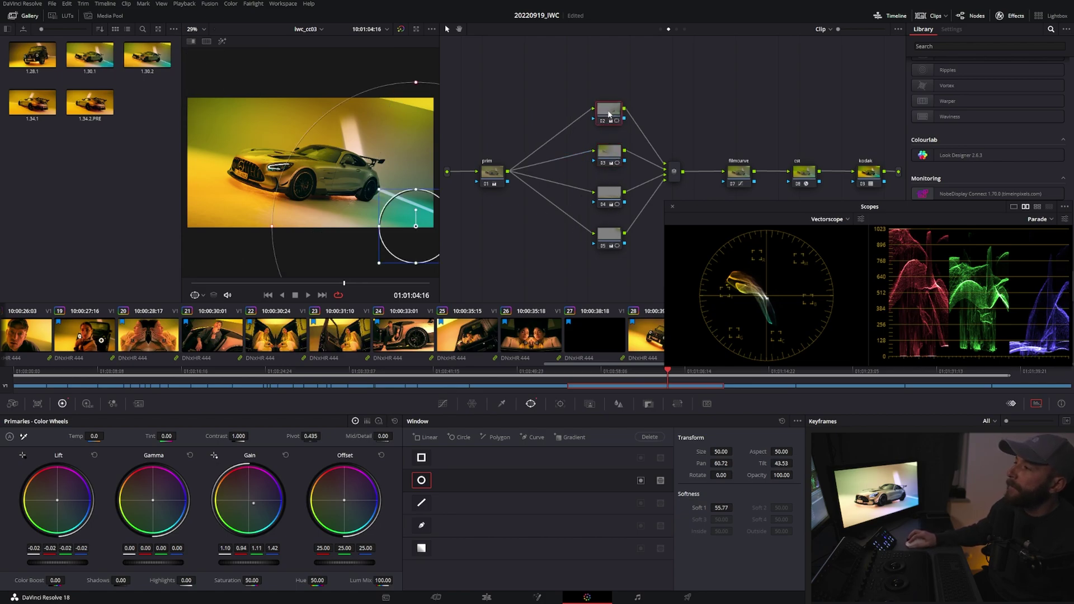
pyautogui.click(613, 240)
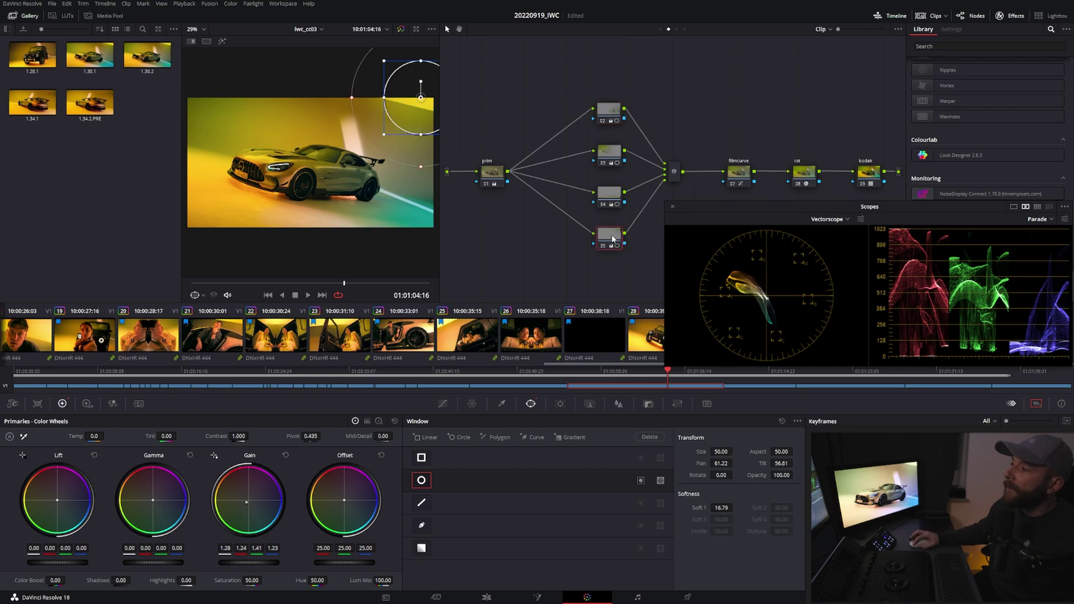
pyautogui.click(612, 190)
pyautogui.click(615, 111)
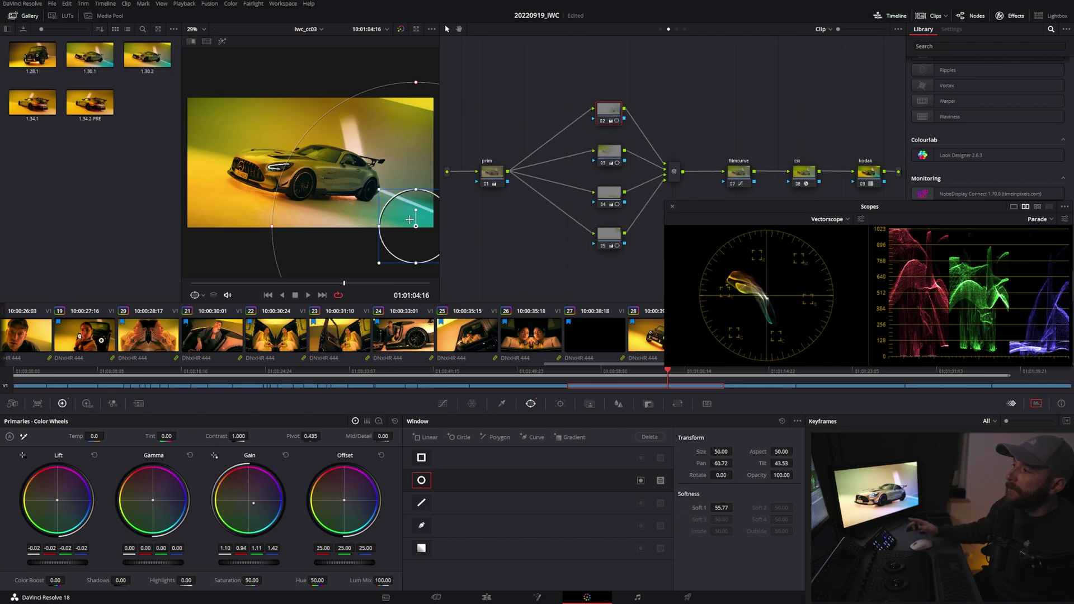
pyautogui.click(614, 196)
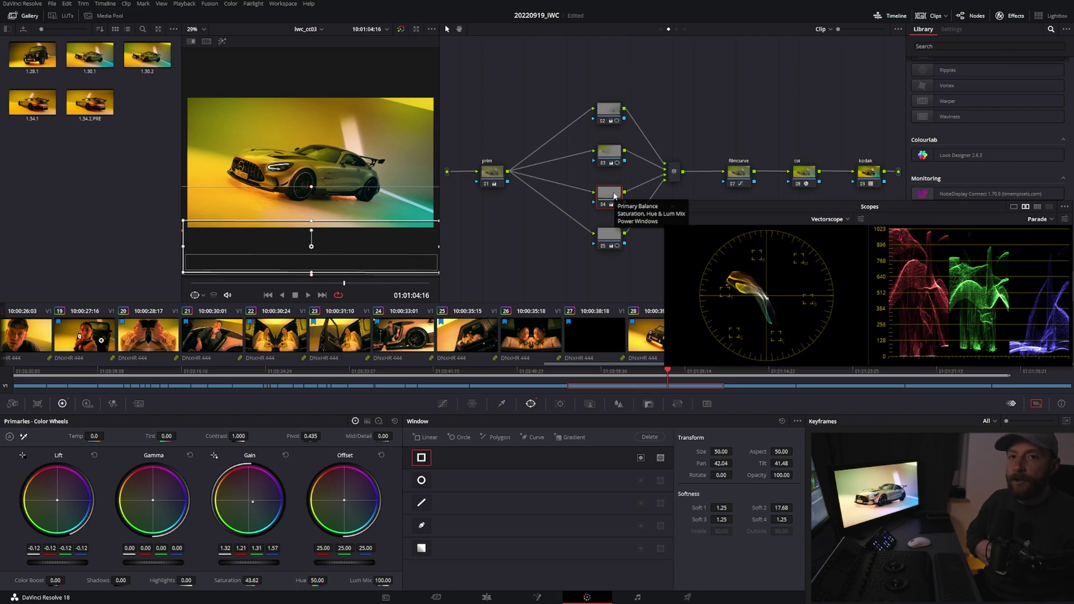
pyautogui.click(552, 206)
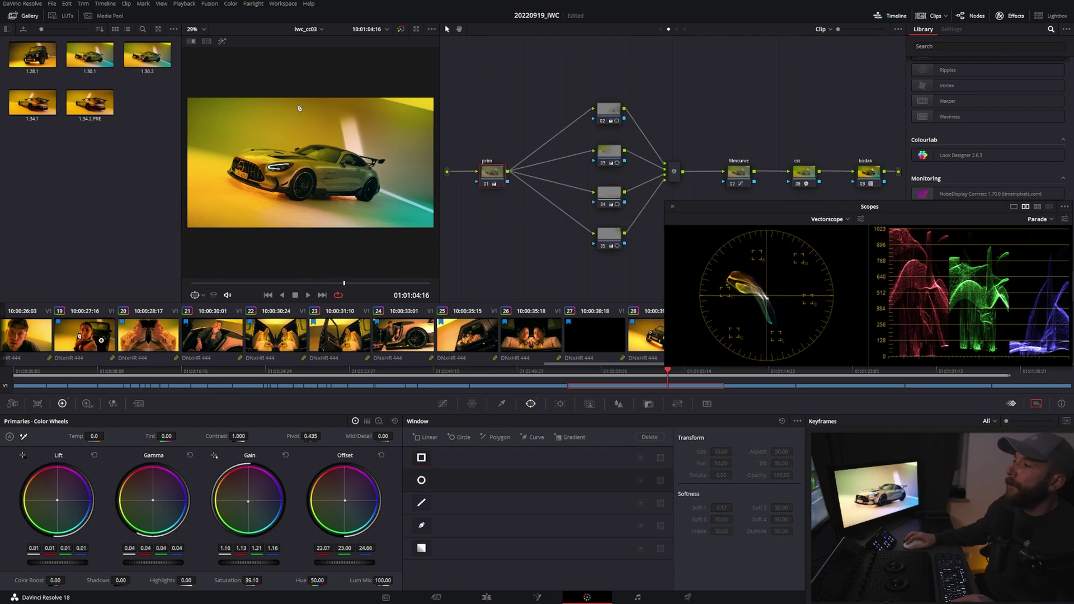
# Step: Apply still 1.30.1's serial grade, check node 03's circle window, then reapply still 1.30.2
pyautogui.doubleClick(90, 54)
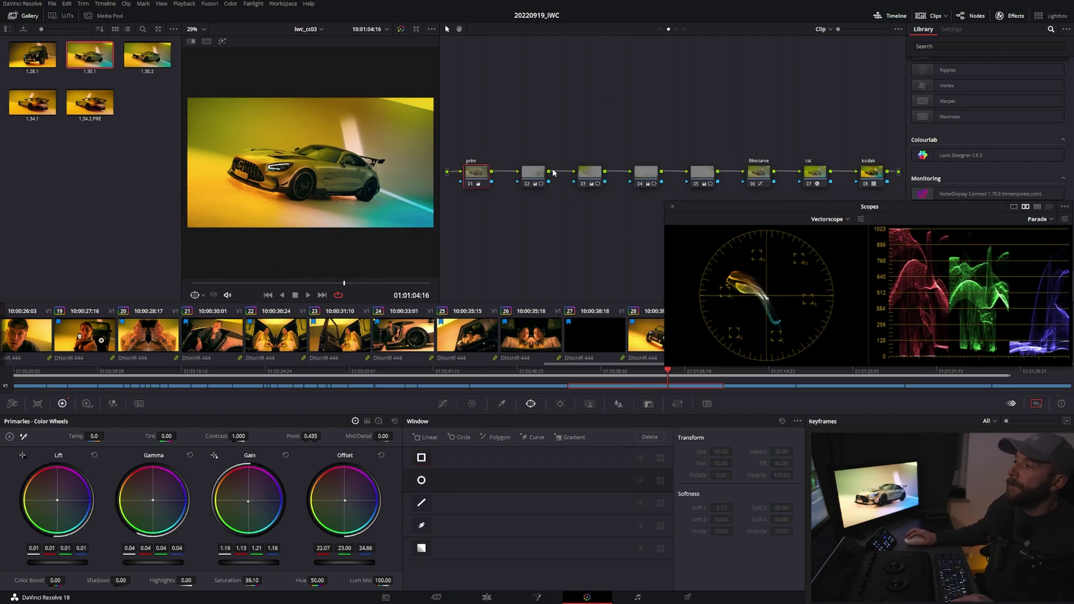
pyautogui.click(590, 175)
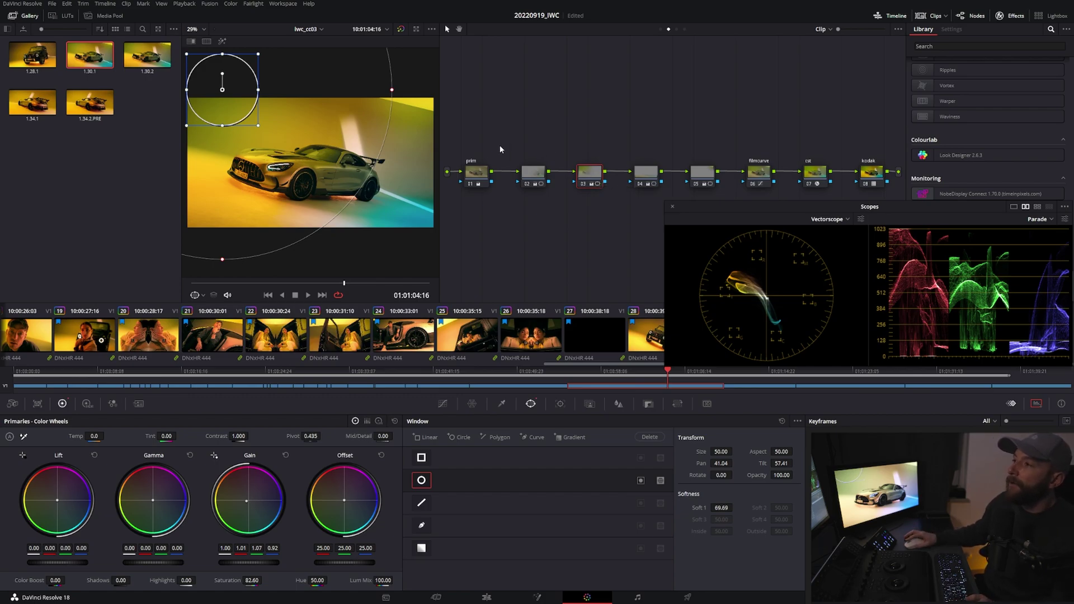
pyautogui.scroll(-2, 234, 134)
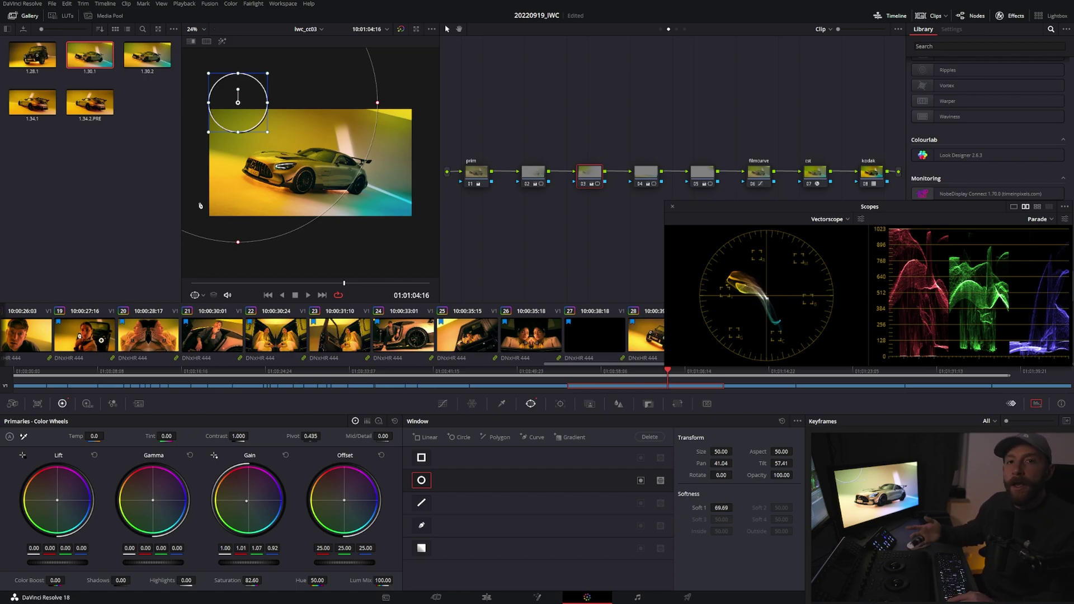
pyautogui.hotkey('ctrl', 'alt', 'Right')
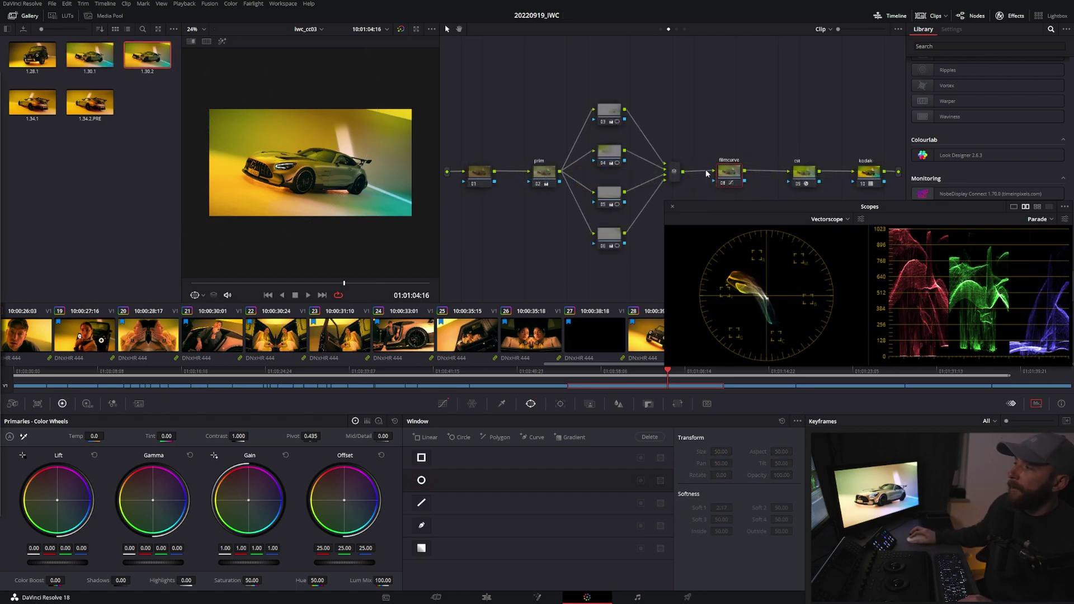
# Step: Nudge the filmcurve node left and back in the Node Editor
pyautogui.moveTo(740, 175); pyautogui.dragTo(730, 174)
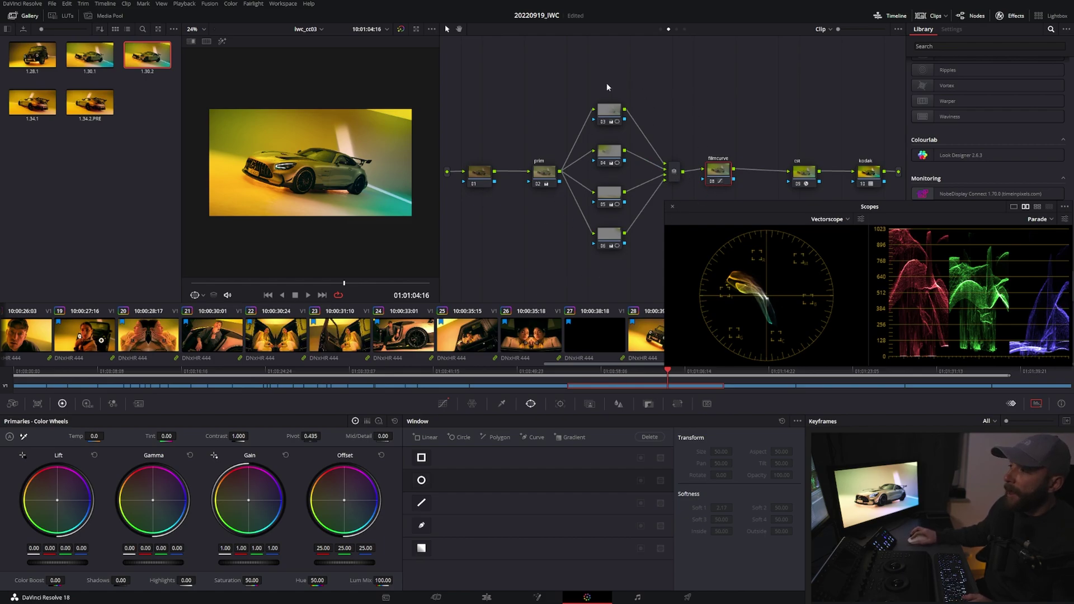
pyautogui.moveTo(722, 174); pyautogui.dragTo(717, 178)
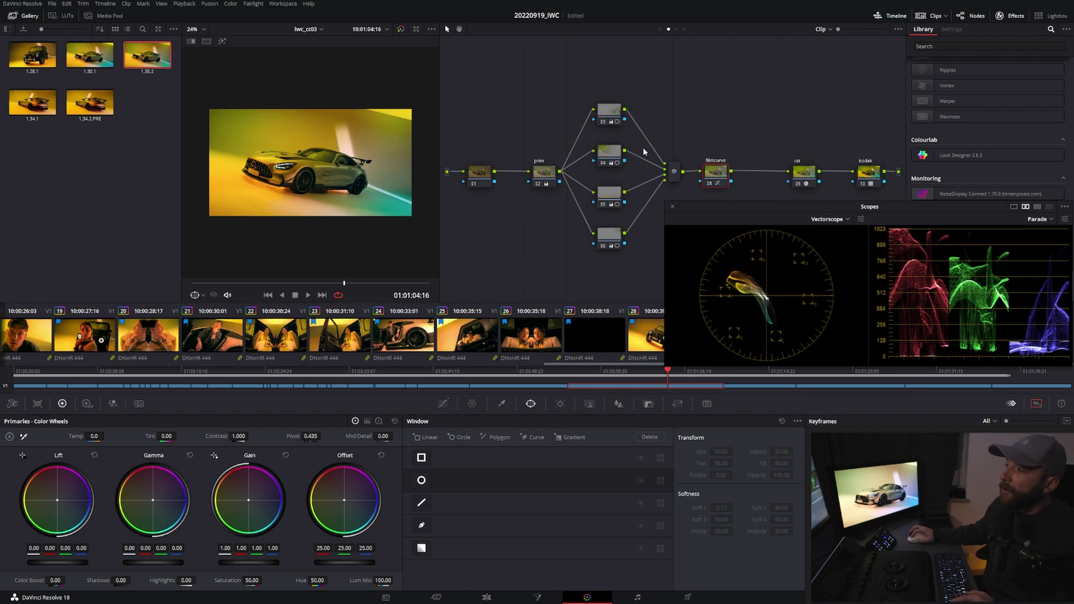
pyautogui.moveTo(716, 170); pyautogui.dragTo(720, 167)
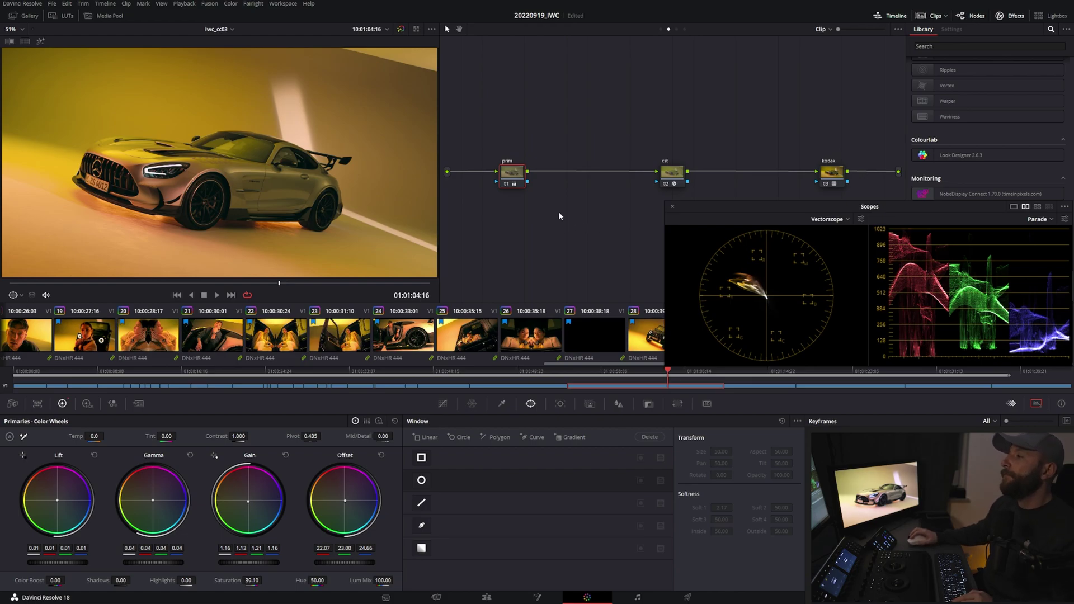
# Step: Move prim left, add a serial node plus a parallel node after it, and tidy the graph
pyautogui.moveTo(511, 176); pyautogui.dragTo(484, 176)
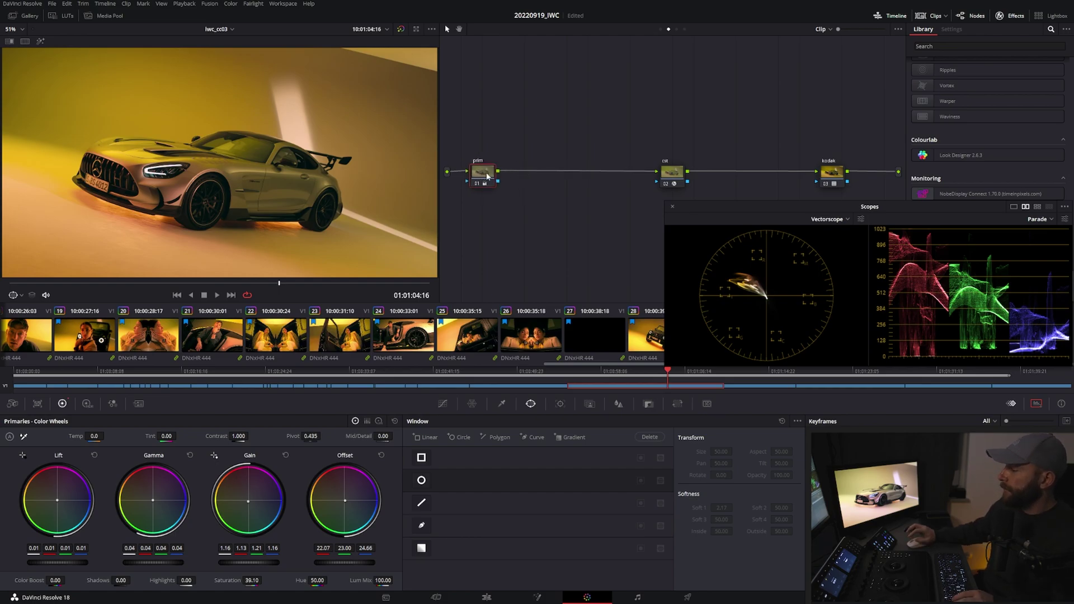
pyautogui.hotkey('alt', 's')
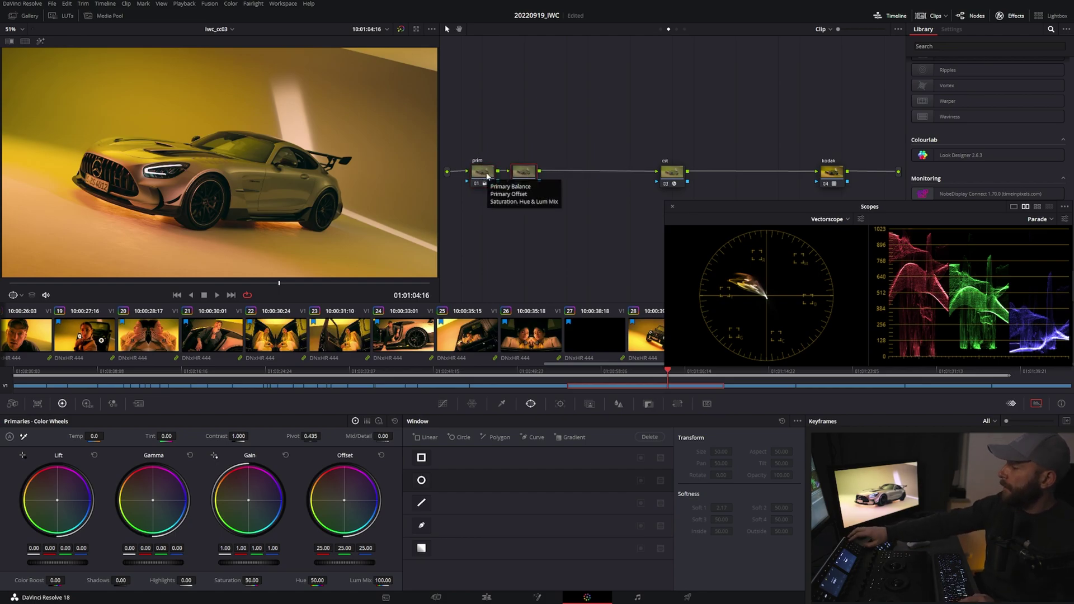
pyautogui.hotkey('alt', 'p')
pyautogui.rightClick(515, 101)
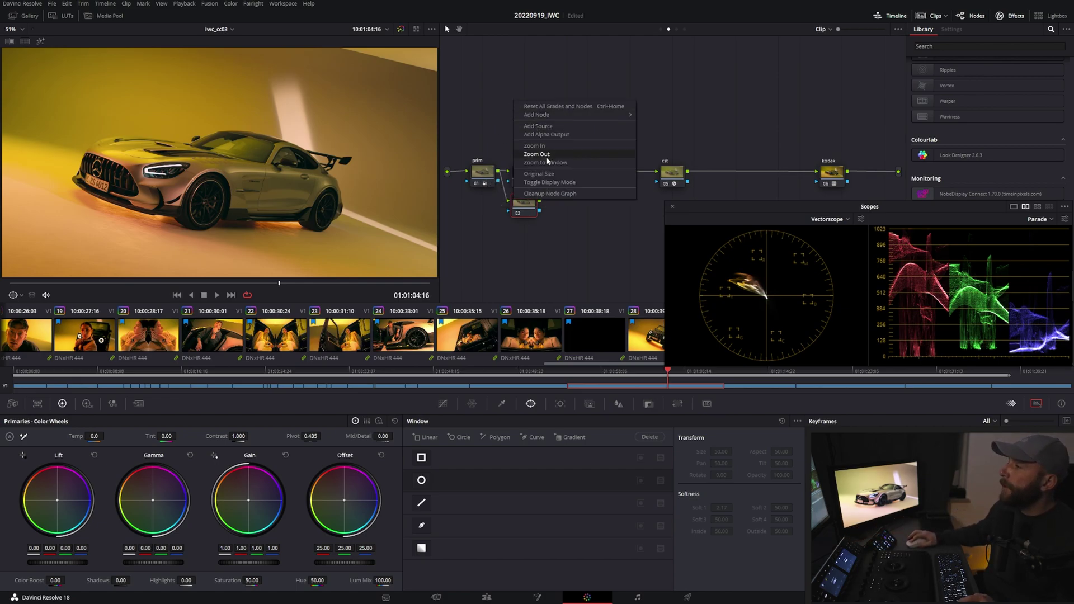
pyautogui.click(546, 193)
pyautogui.click(584, 144)
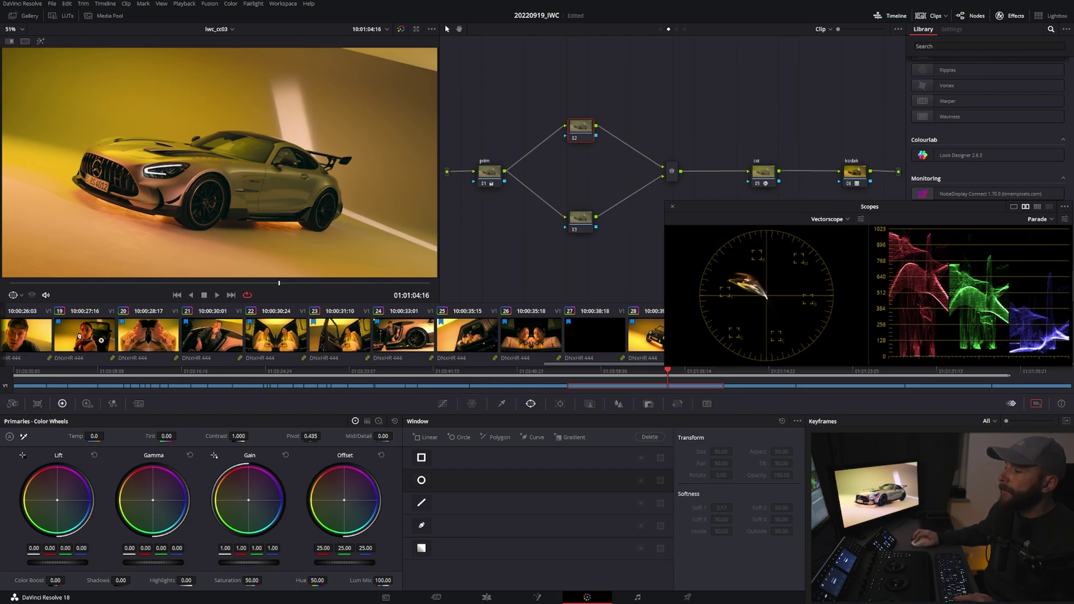
# Step: Raise node 02's gain to 1.50 and place a circle window over the upper-left background
pyautogui.moveTo(248, 562); pyautogui.dragTo(269, 562)
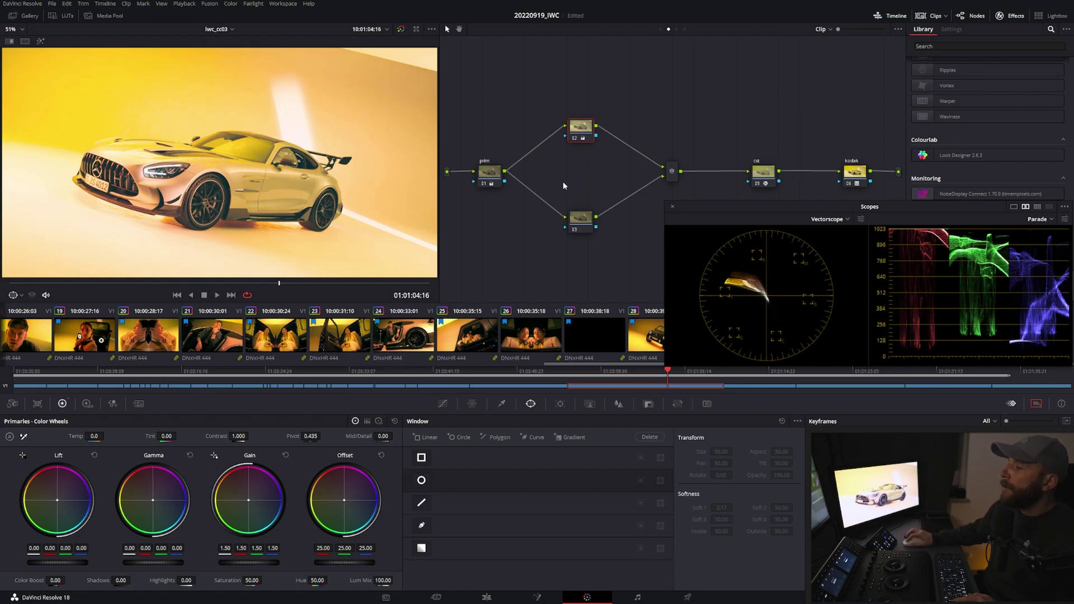
pyautogui.click(422, 486)
pyautogui.moveTo(293, 217); pyautogui.dragTo(56, 106)
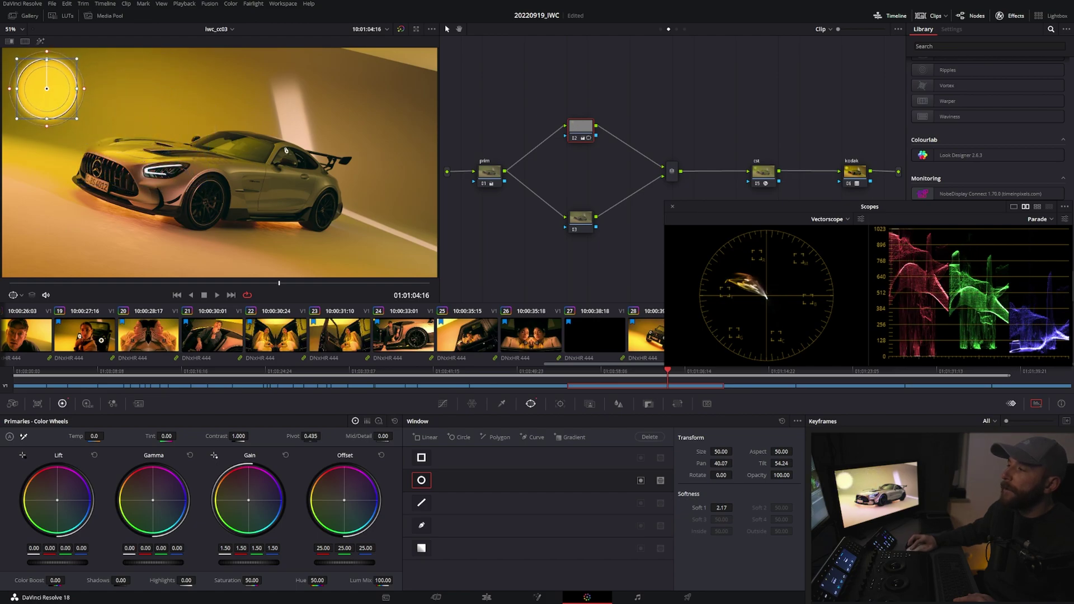
# Step: Copy node 02's grade onto node 03 and bring its gain back to 1.00
pyautogui.click(581, 218)
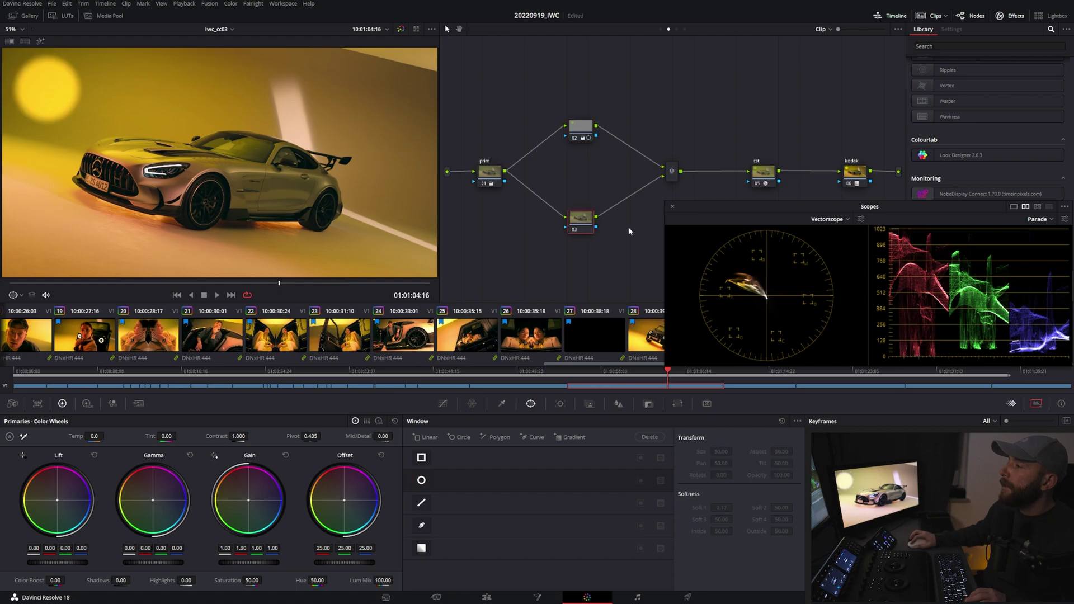
pyautogui.middleClick(587, 133)
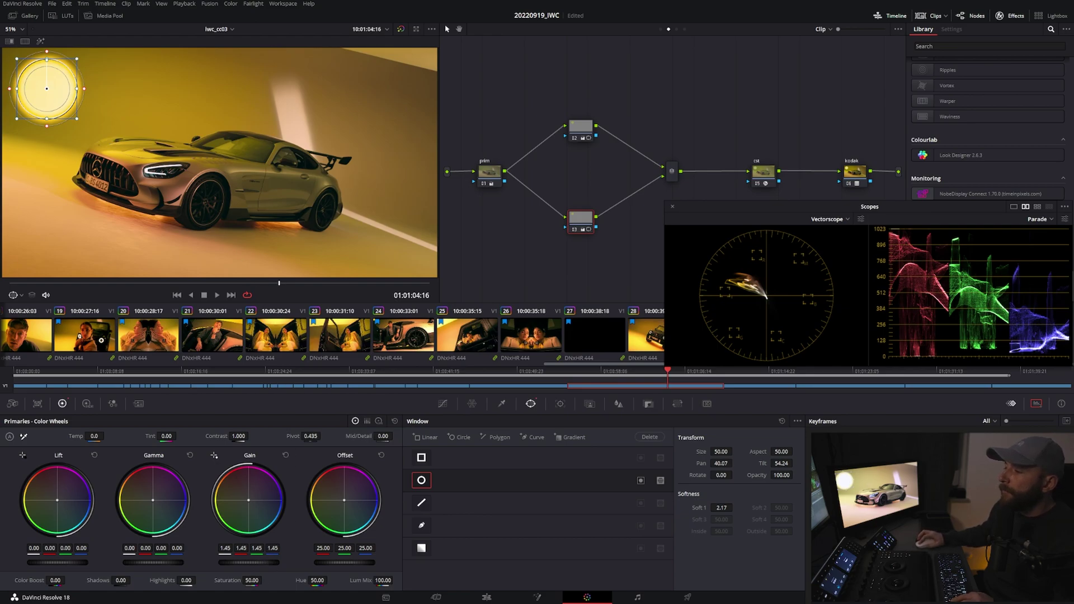
pyautogui.moveTo(249, 563); pyautogui.dragTo(227, 563)
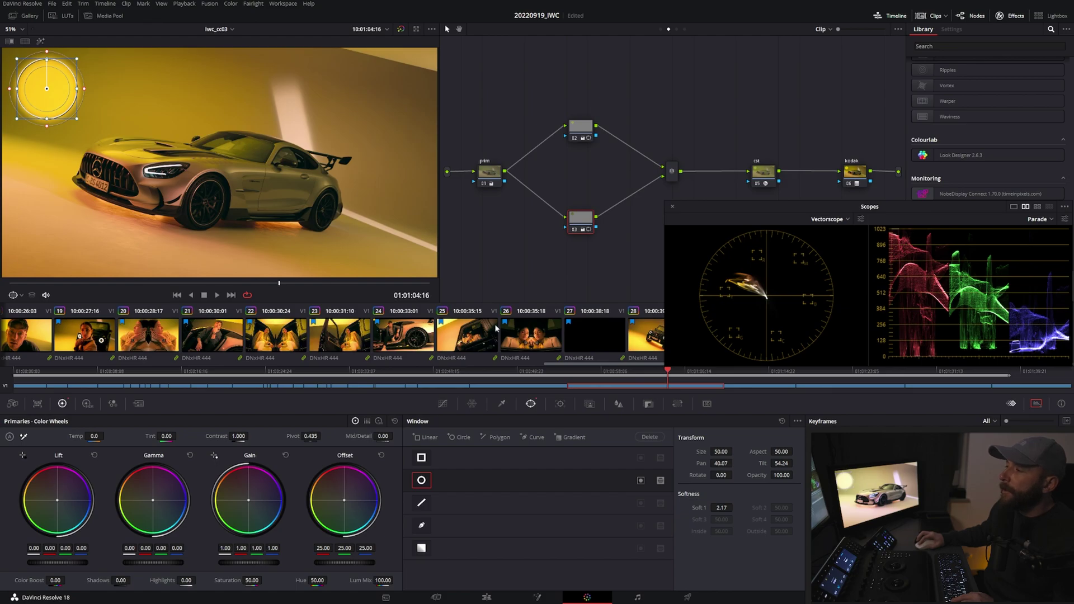
# Step: Compare against node 02, then lower node 03's circle gain to 0.50
pyautogui.click(581, 127)
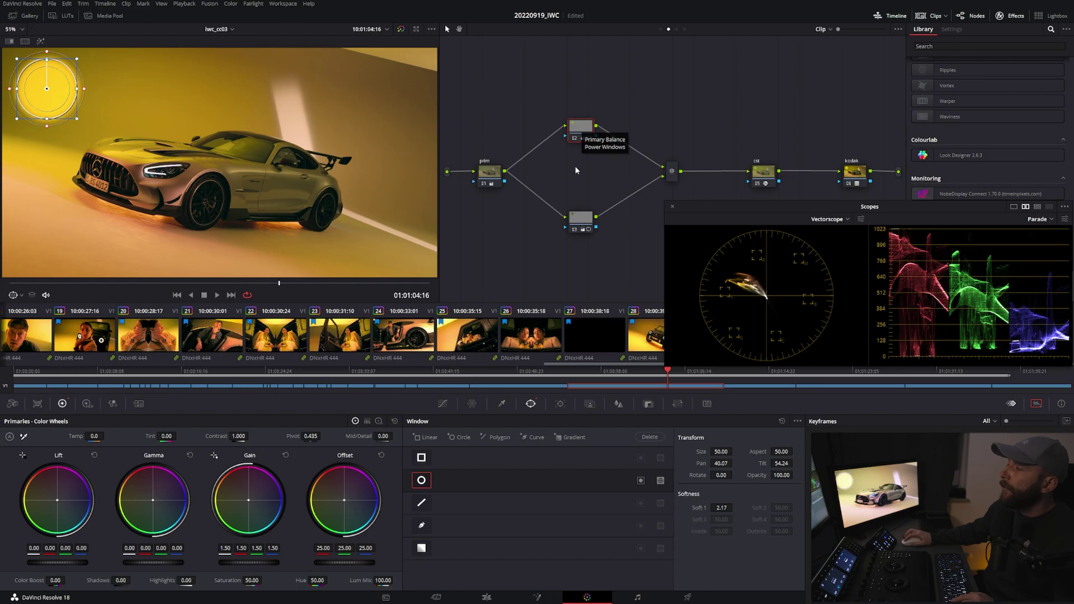
pyautogui.click(581, 219)
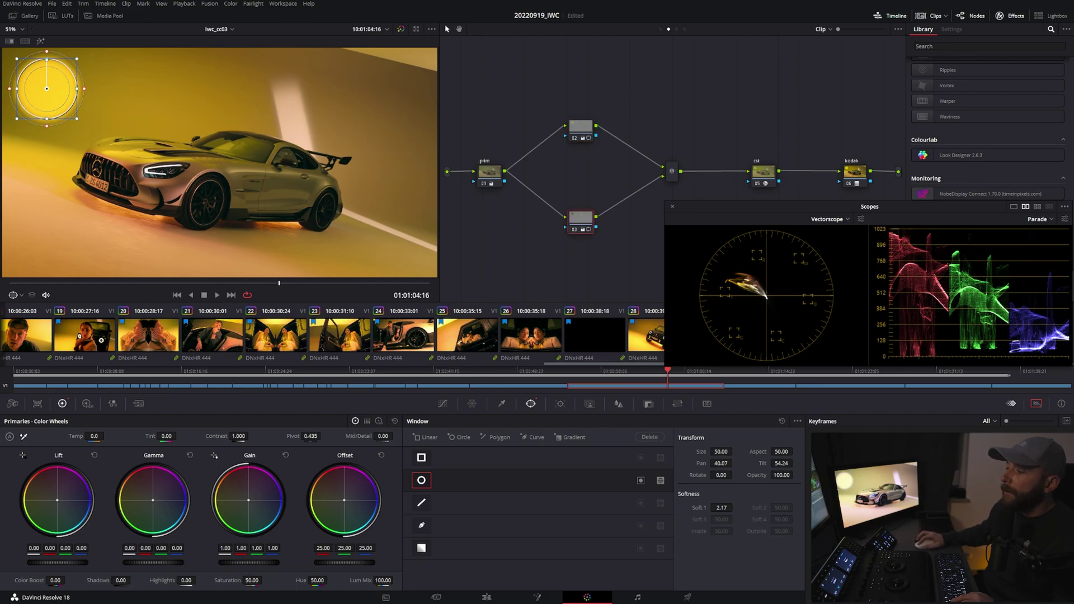
pyautogui.moveTo(249, 563); pyautogui.dragTo(235, 563)
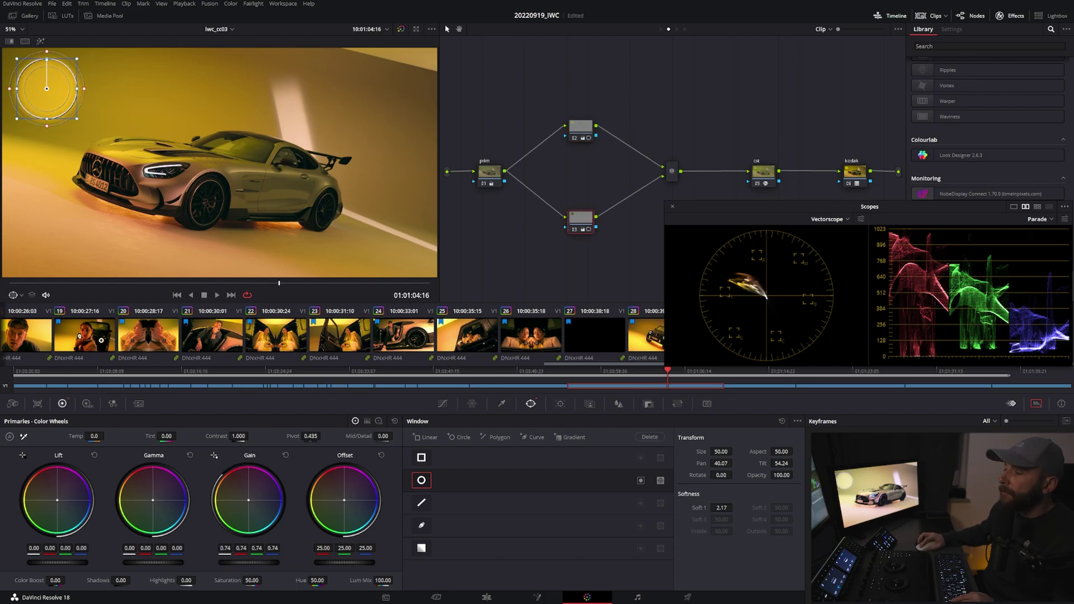
pyautogui.moveTo(235, 563); pyautogui.dragTo(216, 562)
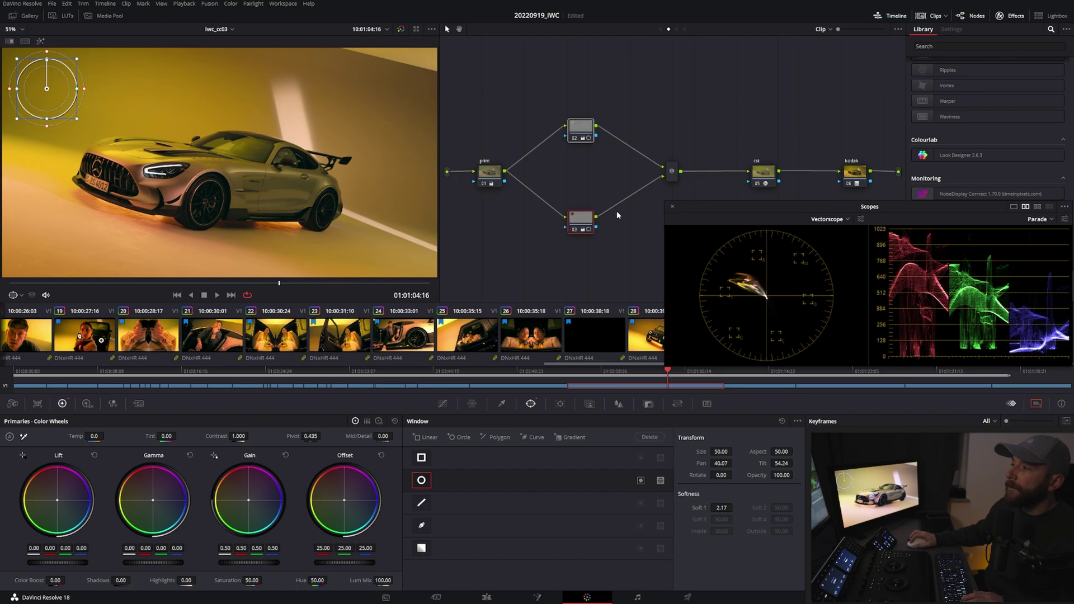
# Step: Add two serial nodes, 05 and 06, after the parallel mixer and position them
pyautogui.hotkey('shift', ';')
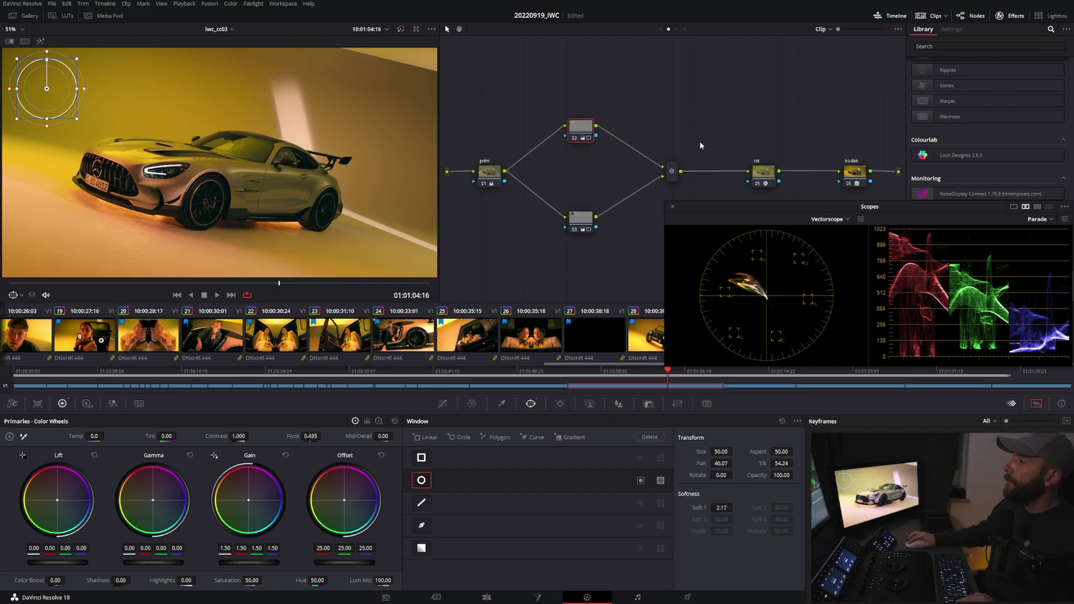
pyautogui.click(672, 170)
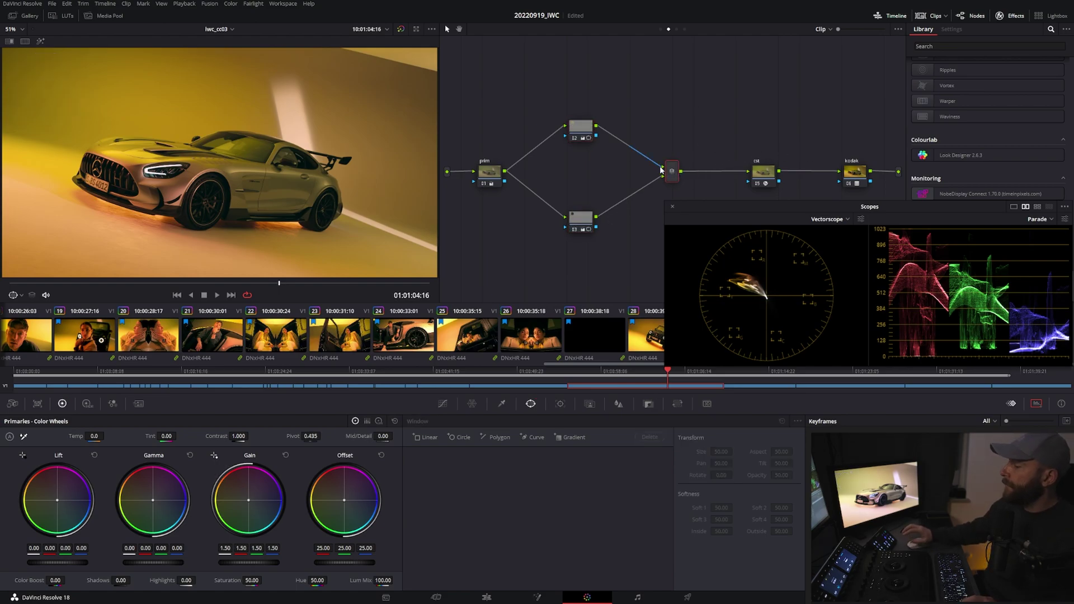
pyautogui.hotkey('alt', 's')
pyautogui.hotkey('alt', 's')
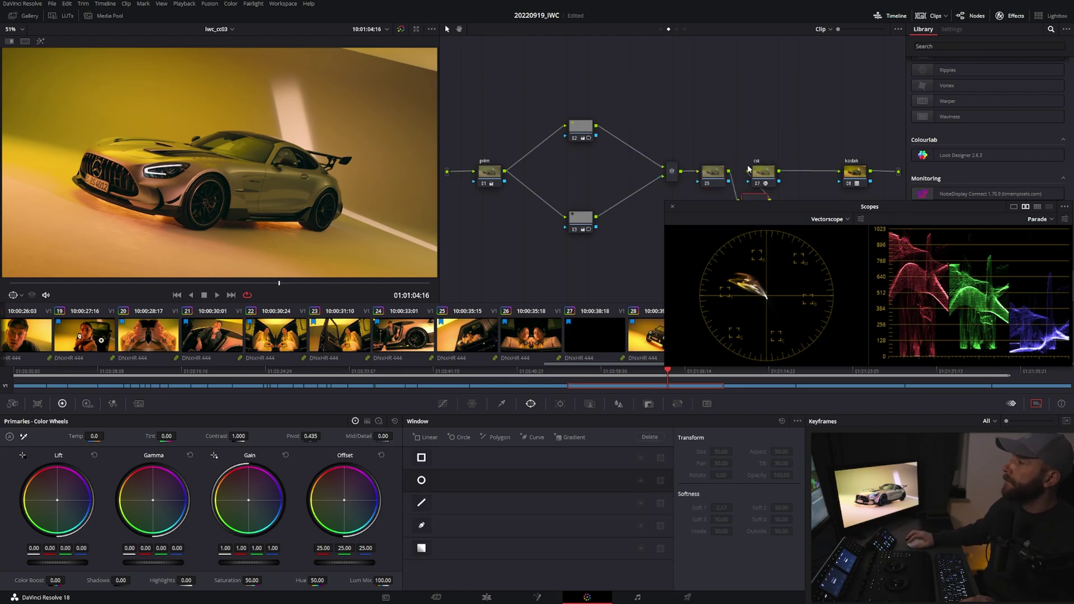
pyautogui.moveTo(713, 171); pyautogui.dragTo(685, 90)
pyautogui.moveTo(760, 203); pyautogui.dragTo(745, 88)
# Step: Paste node 02's brightening grade into node 05 and node 03's darkening grade into node 06
pyautogui.click(582, 126)
pyautogui.click(684, 88)
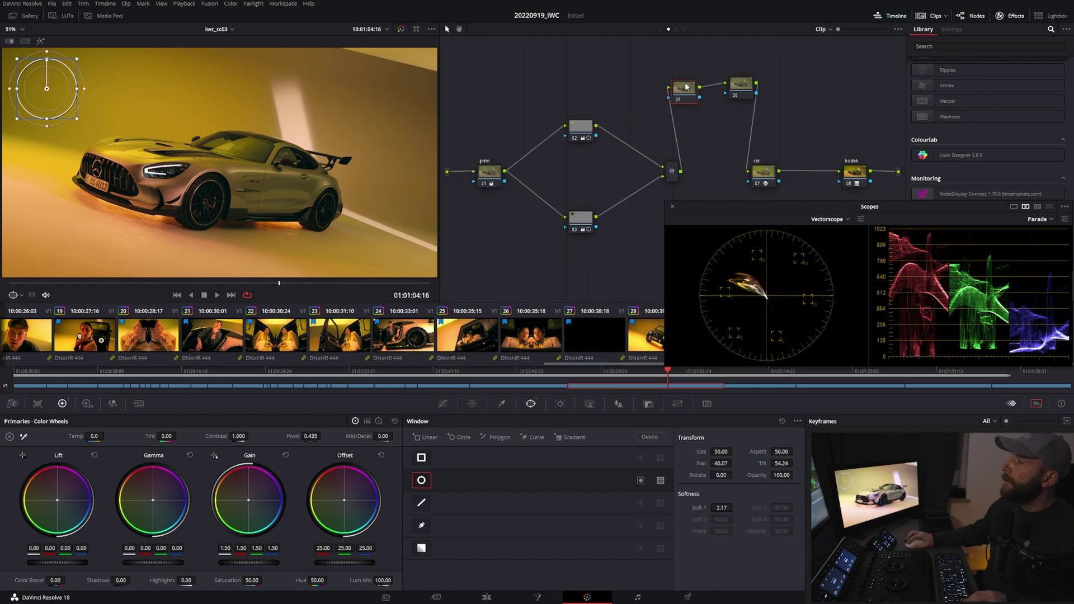
pyautogui.hotkey('ctrl', 'v')
pyautogui.click(582, 219)
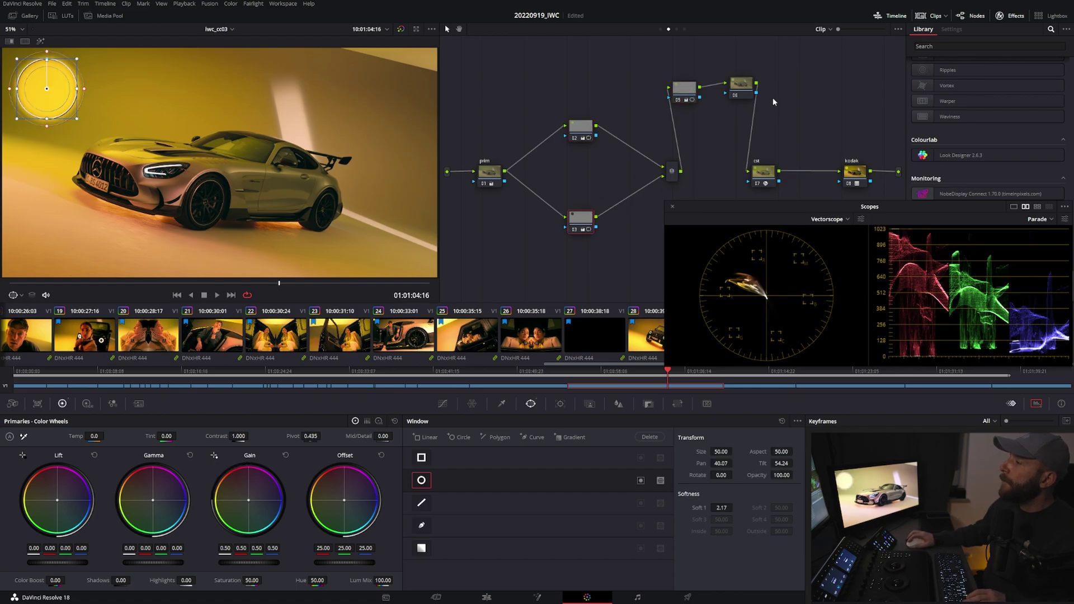
pyautogui.click(736, 87)
pyautogui.hotkey('ctrl', 'v')
# Step: Delete the old parallel nodes and mixer, then clean up the node graph into one chain
pyautogui.moveTo(635, 94); pyautogui.dragTo(561, 240)
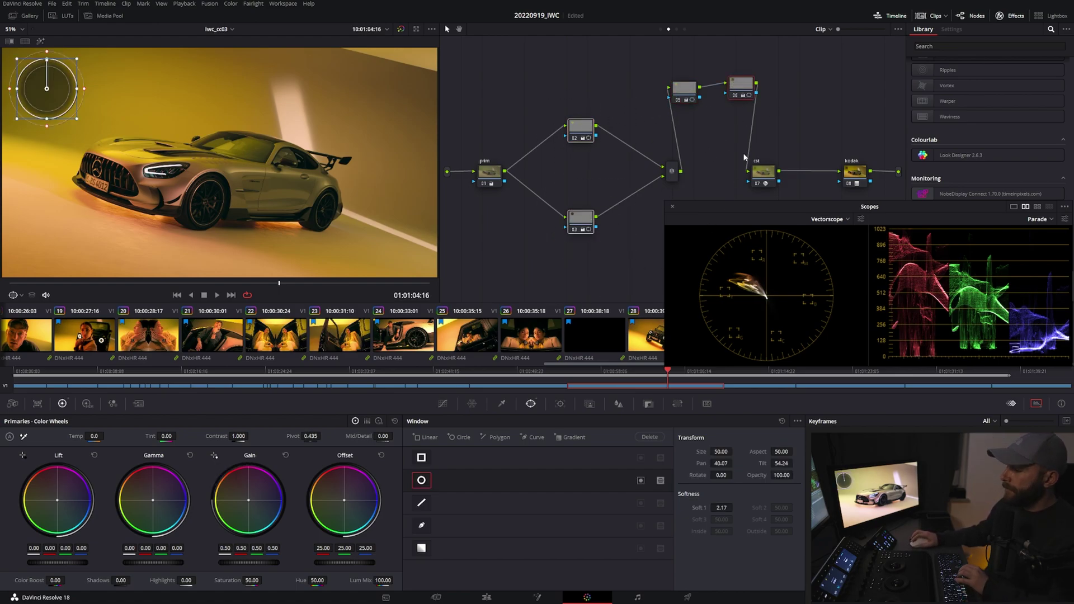
pyautogui.press('Delete')
pyautogui.rightClick(622, 184)
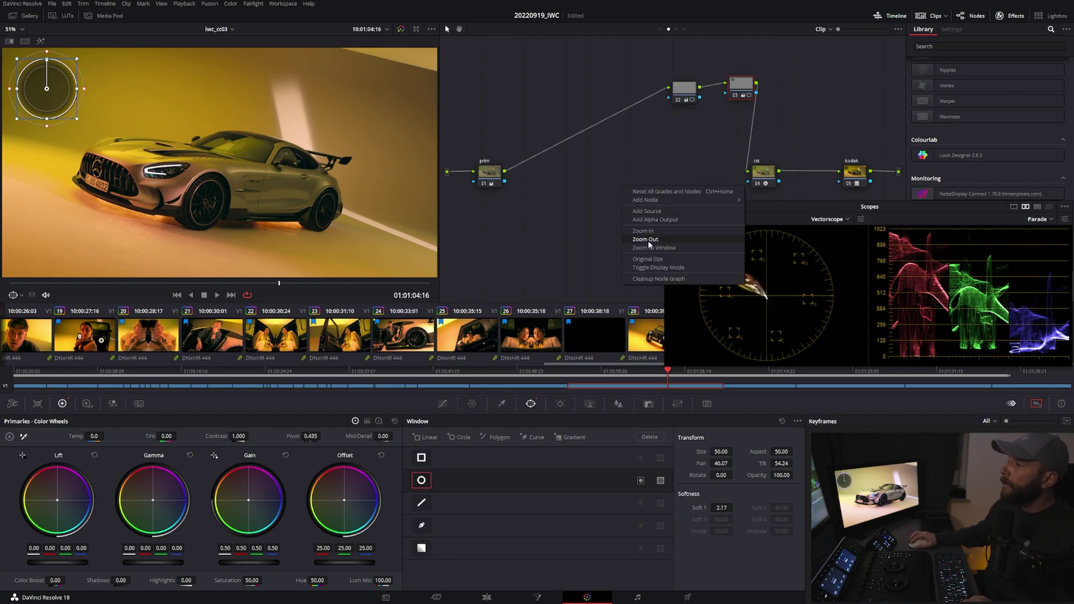
pyautogui.click(656, 279)
pyautogui.click(583, 172)
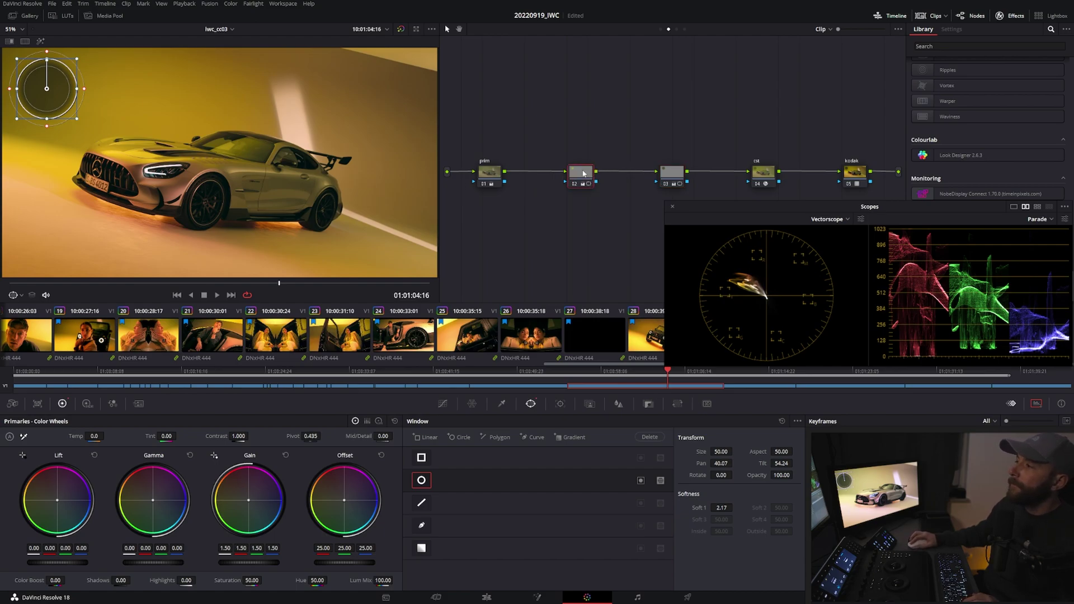
# Step: Toggle serial nodes 02 and 03 off and on to compare the circle corrections
pyautogui.hotkey('ctrl', 'd')
pyautogui.hotkey('ctrl', 'd')
pyautogui.hotkey('ctrl', 'd')
pyautogui.hotkey('ctrl', 'd')
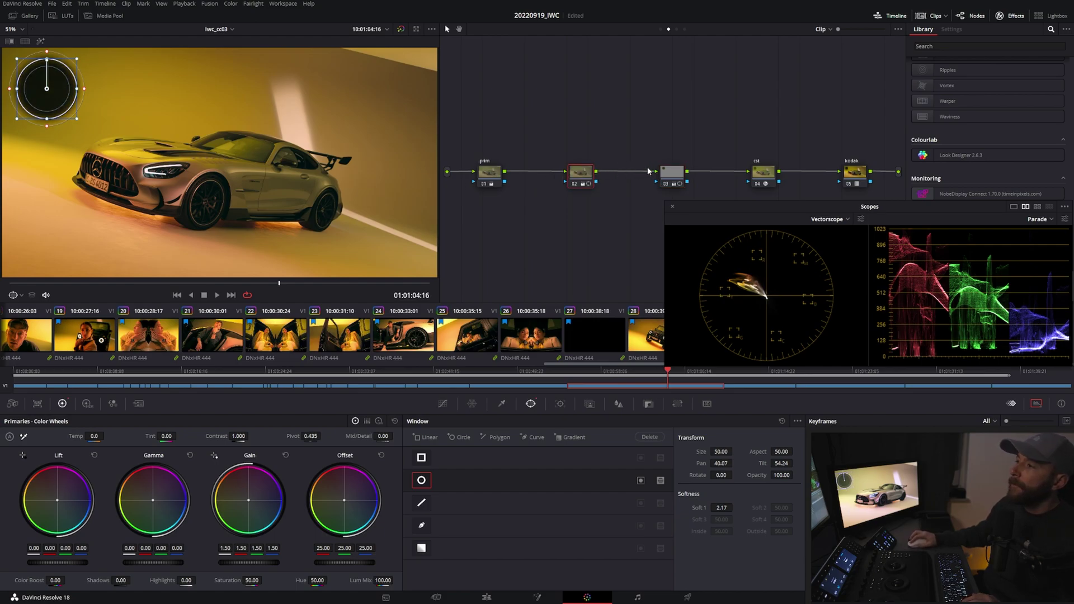
pyautogui.hotkey('ctrl', 'd')
pyautogui.hotkey('ctrl', 'd')
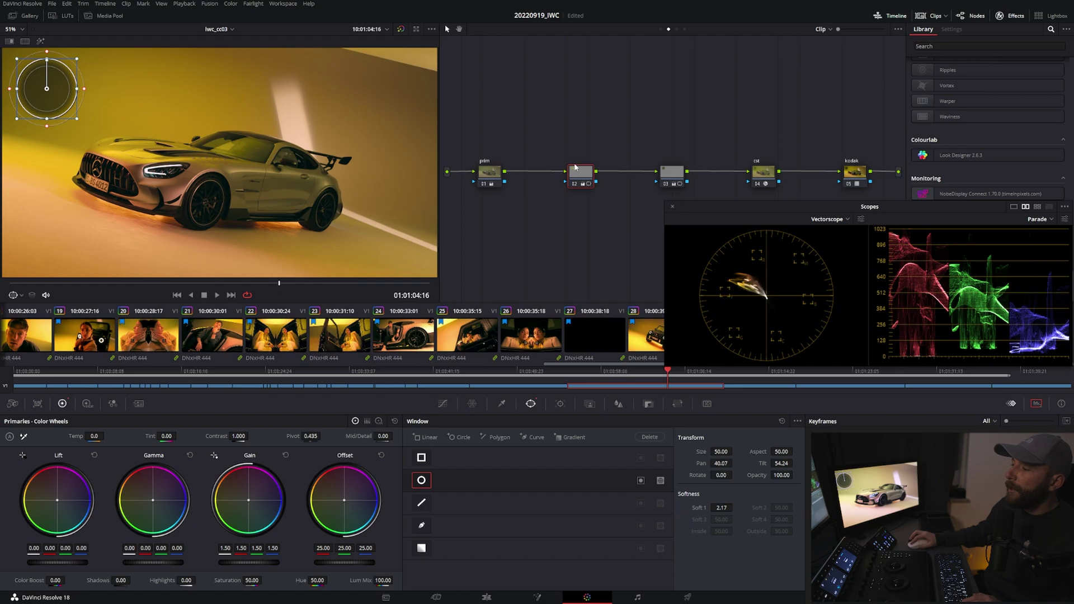
pyautogui.click(671, 173)
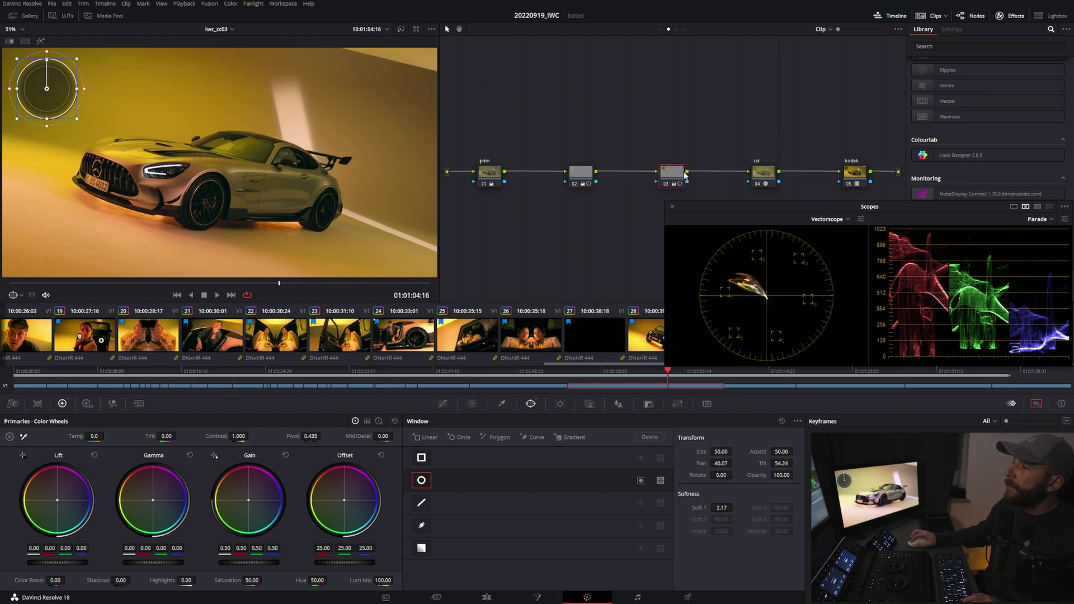
pyautogui.hotkey('ctrl', 'd')
pyautogui.hotkey('ctrl', 'd')
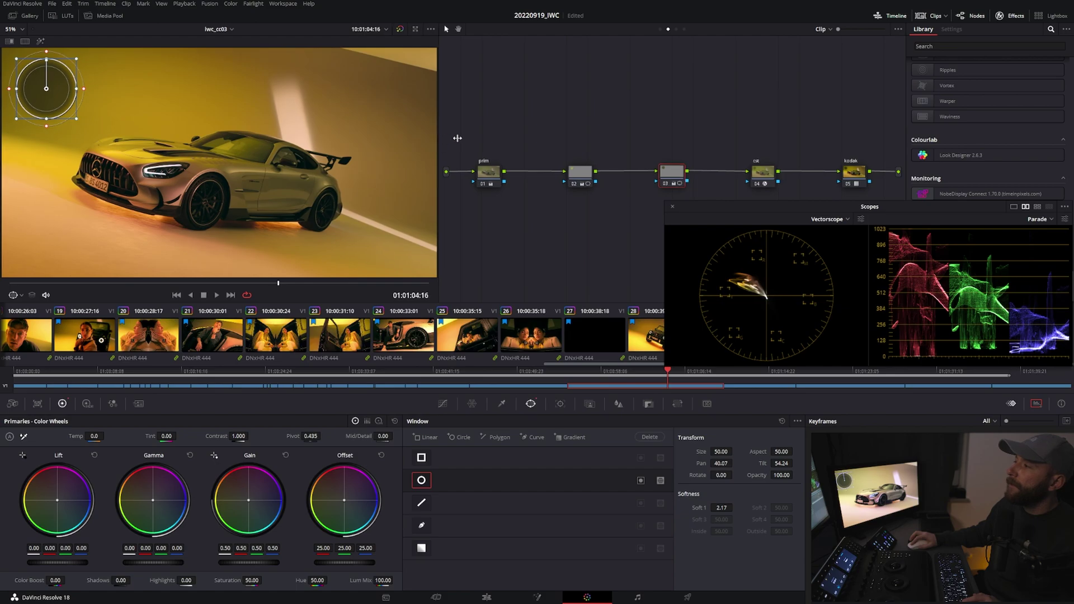
# Step: Widen the viewer and inspect the overlap while switching between nodes 02 and 03
pyautogui.moveTo(440, 141); pyautogui.dragTo(478, 137)
pyautogui.click(623, 175)
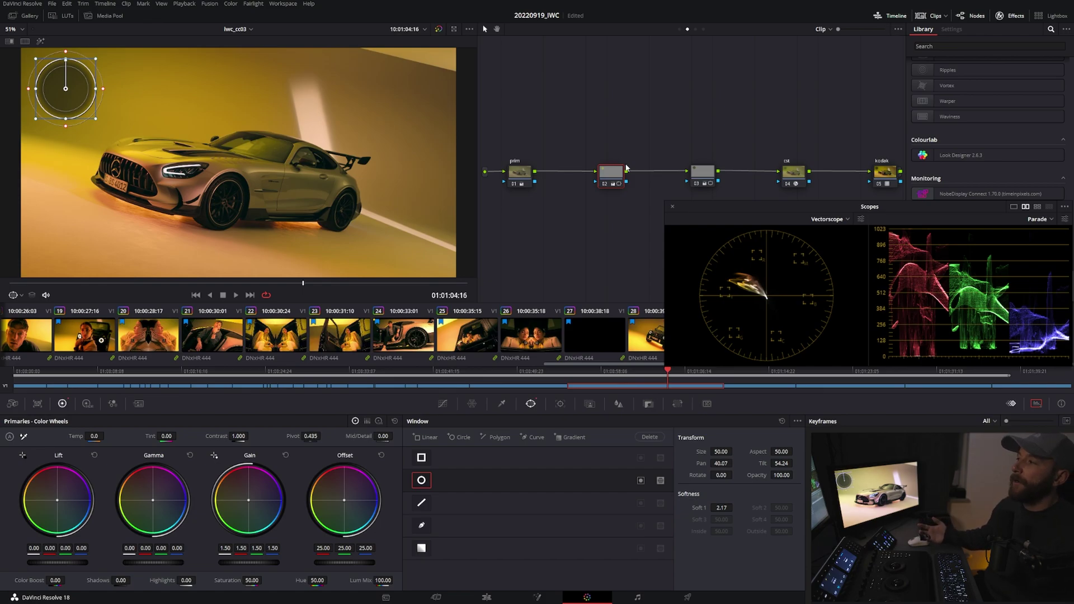
pyautogui.click(703, 172)
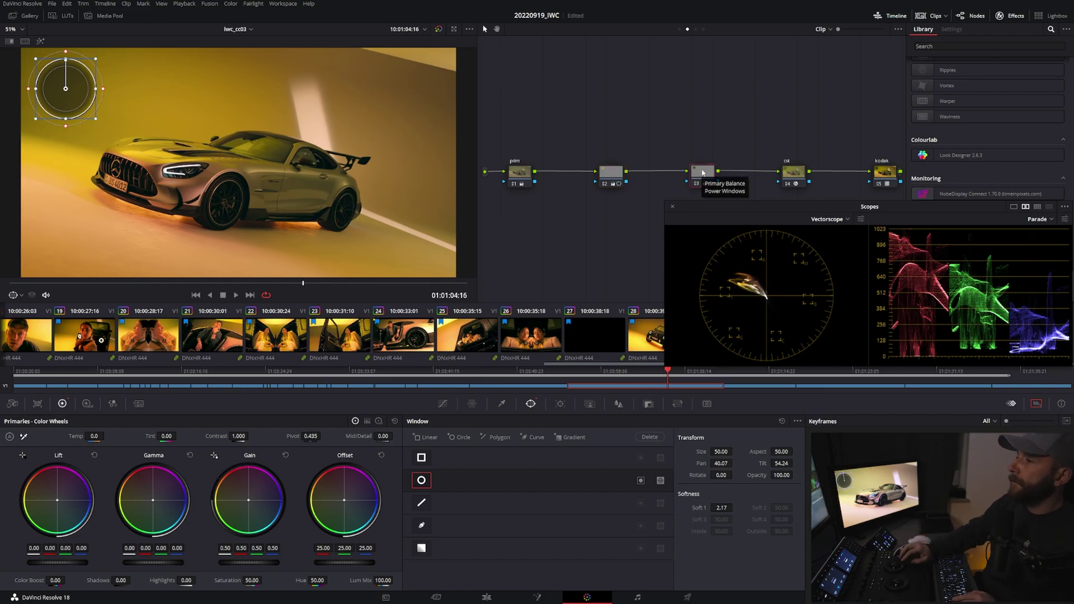